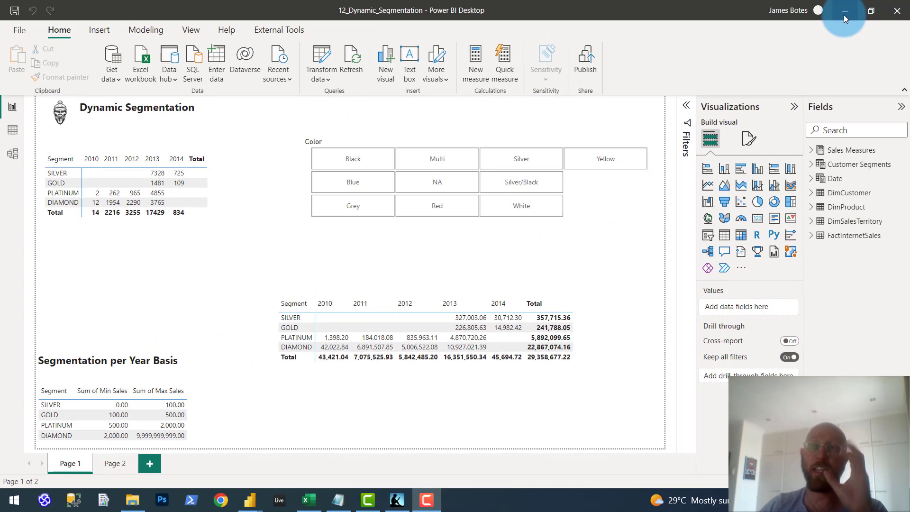
Step: Minimise the 12_Dynamic_Segmentation report window to reveal the Cook Book Examples folder
left_click(845, 14)
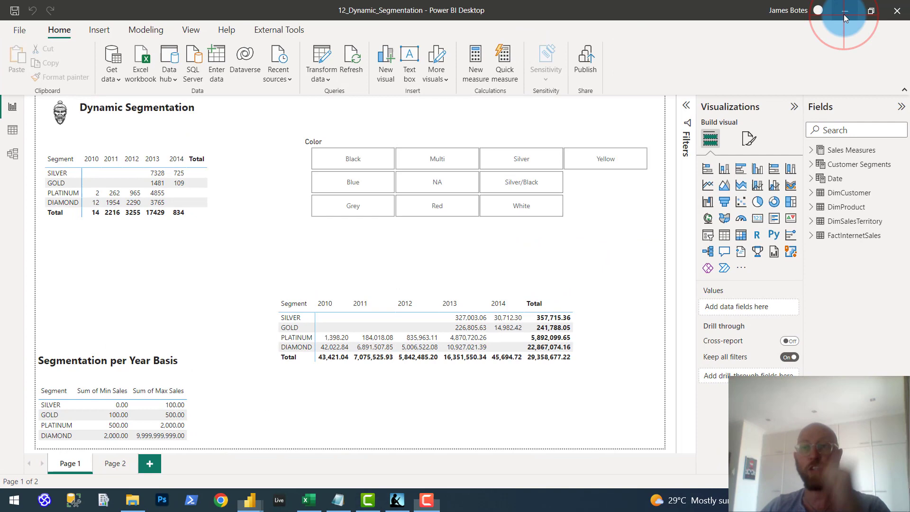
Step: Create the Customer Segments table from a pasted DATATABLE formula with SILVER, GOLD, PLATINUM and DIAMOND tiers
key("alt+Tab")
key("alt+Tab")
key("alt+Tab")
key("alt+Tab")
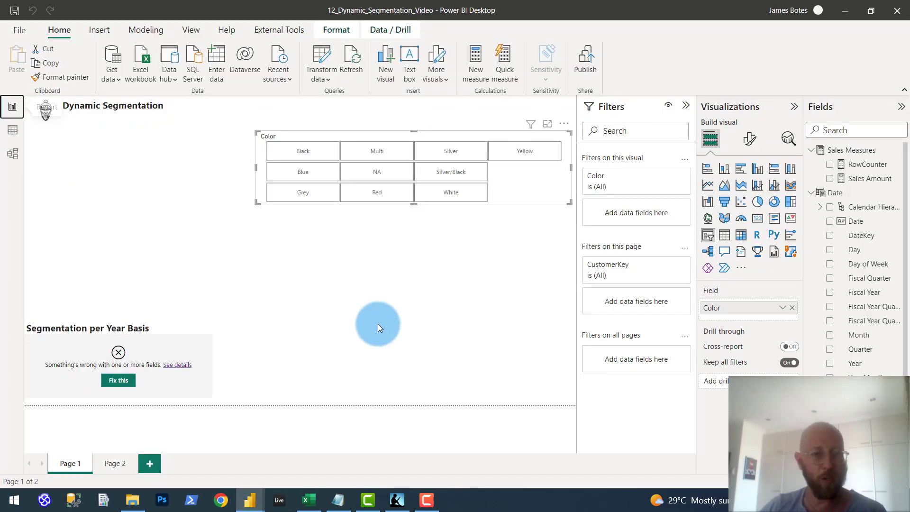
left_click(377, 326)
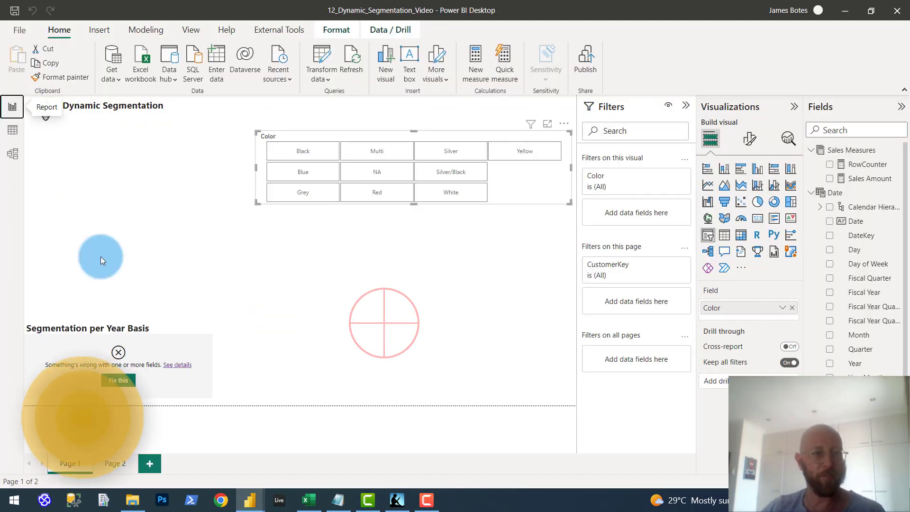
left_click(14, 132)
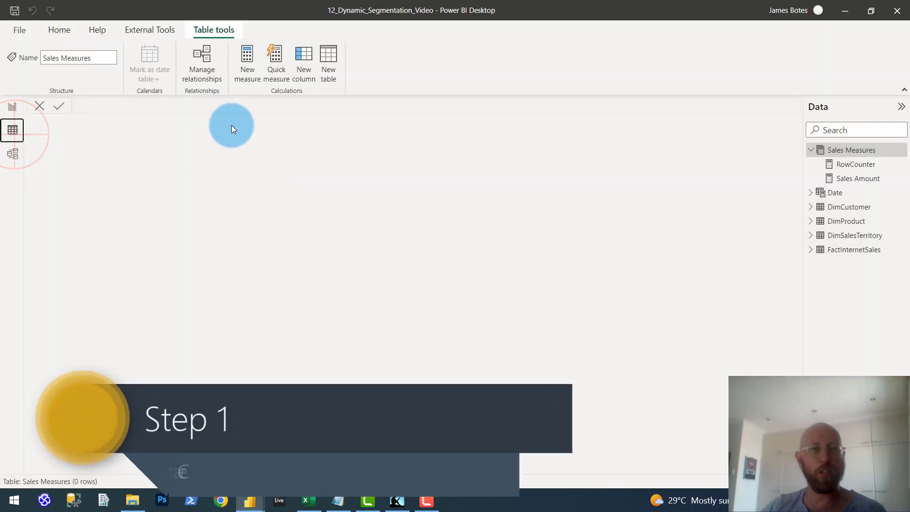
left_click(330, 56)
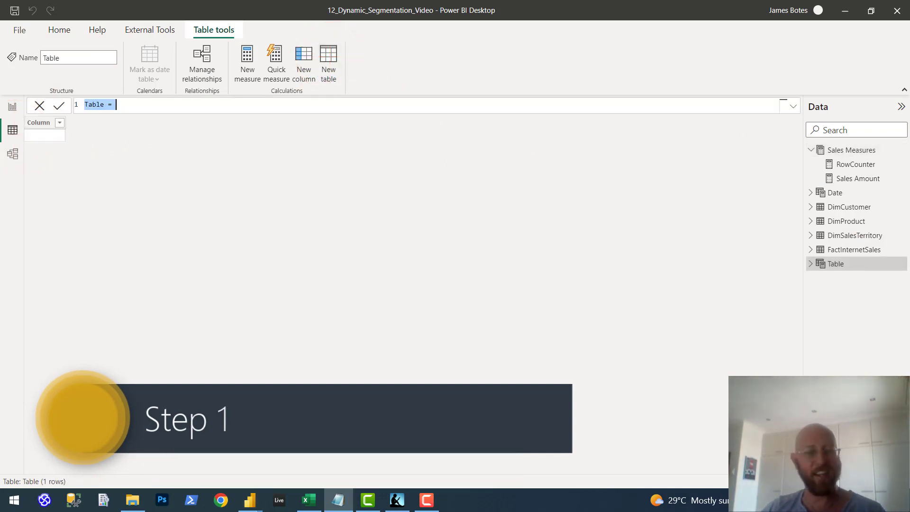
left_click(126, 100)
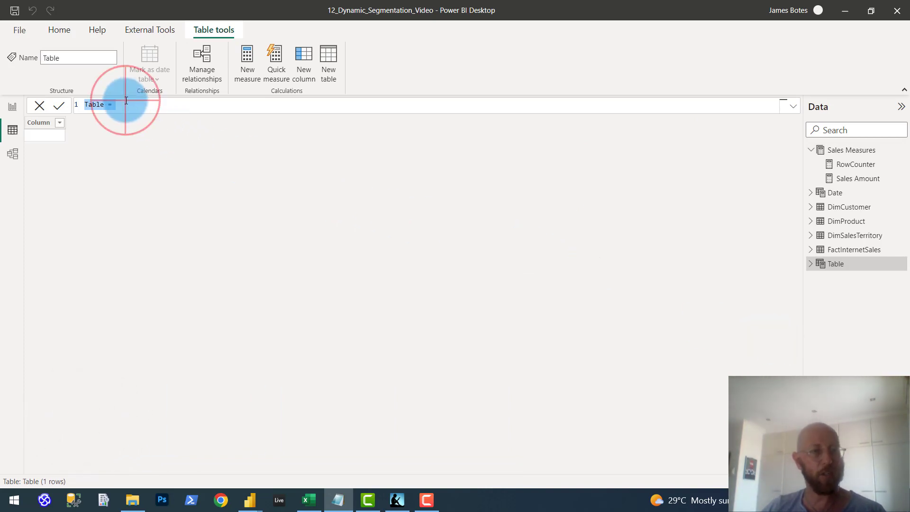
type("Customer Segments = DATATABLE(     \"SegmentKey\",INTEGER,     \"Segment\",STRING,     \"Min Sales\", CURRENCY,     \"Max Sales\", CURRENCY,     {         {1,\"SILVER\",0.00,100.00},         {2,\"GOLD\",100.00,500.00},         {3,\"PLATINUM\",500.00,2000.00},         {4,\"DIAMOND\",2000.00,9999999999.00}     } )")
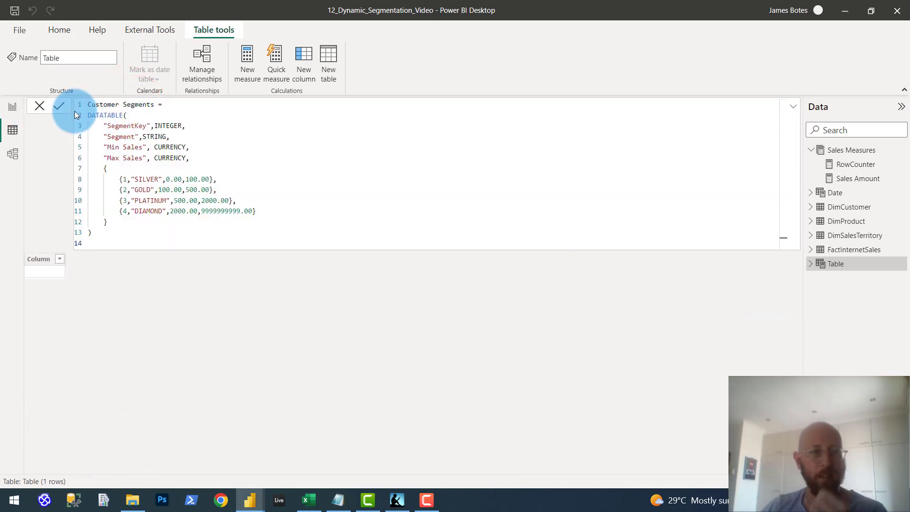
left_click(58, 109)
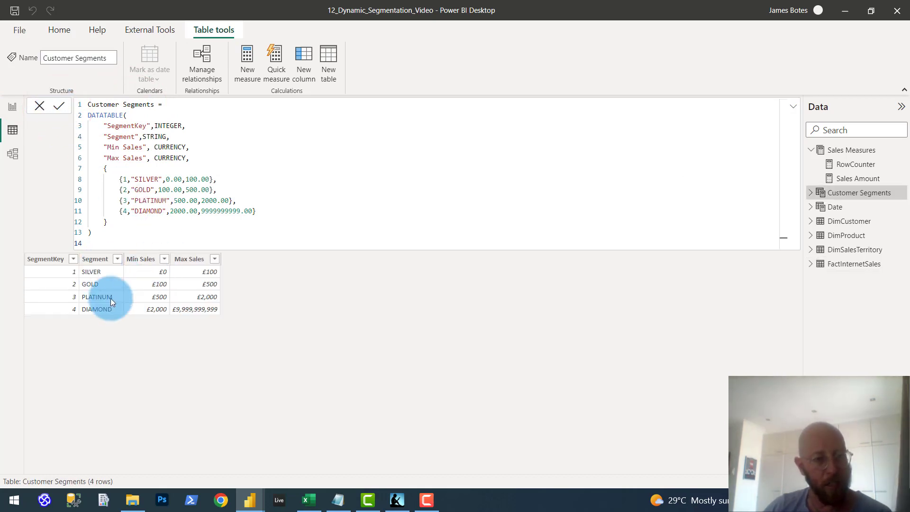
Step: Set a Sort by column for the Segment column
left_click(96, 261)
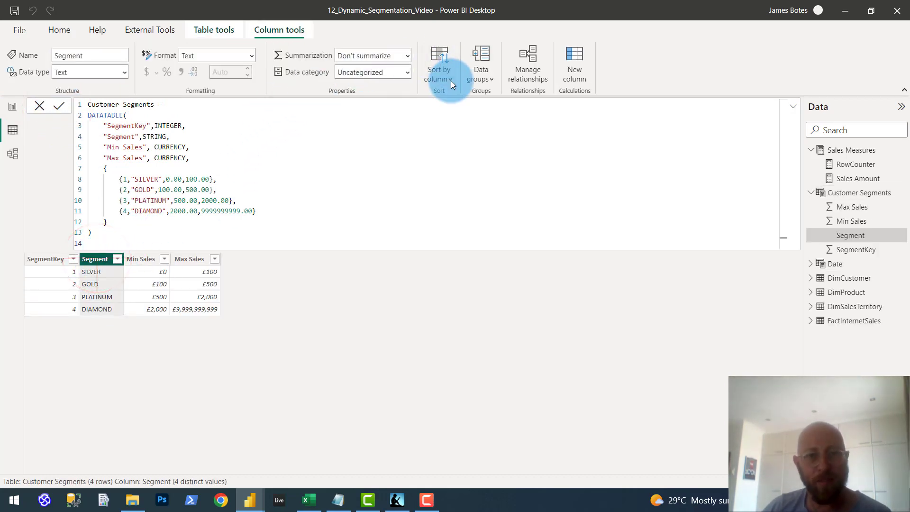
left_click(450, 80)
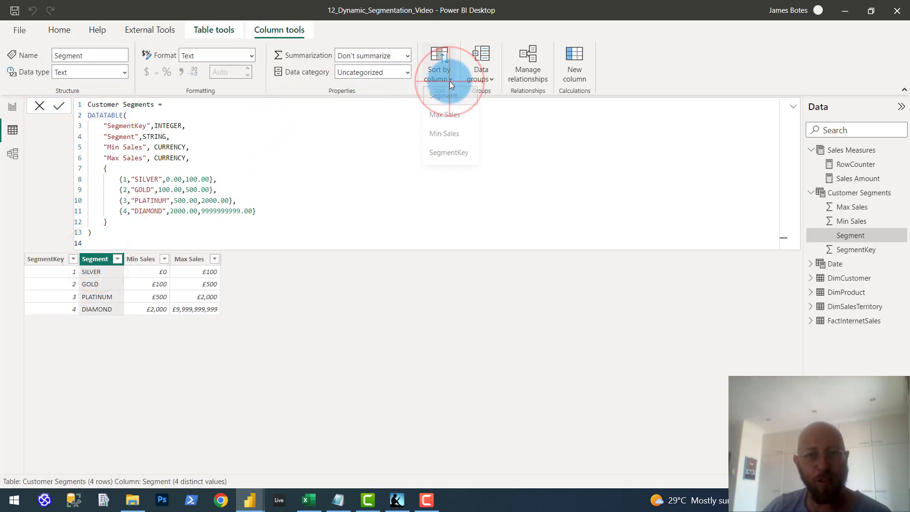
left_click(455, 128)
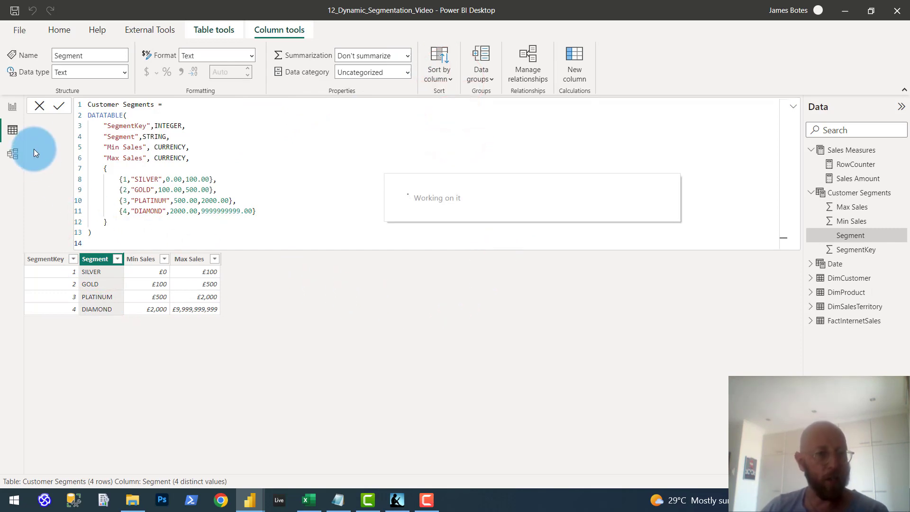
Step: Place a matrix at the page's top left with Year as columns and Customer Segments' Segment as rows
left_click(14, 110)
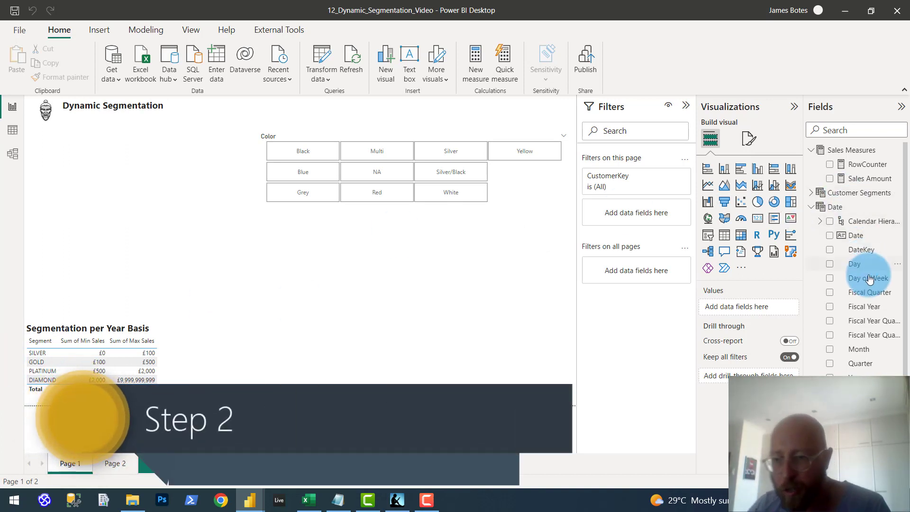
left_click(744, 240)
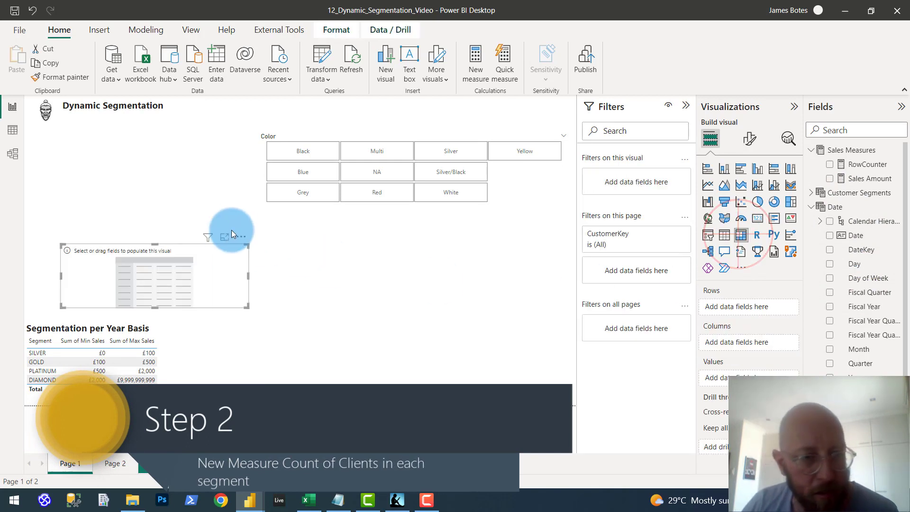
left_click_drag(159, 232, 122, 136)
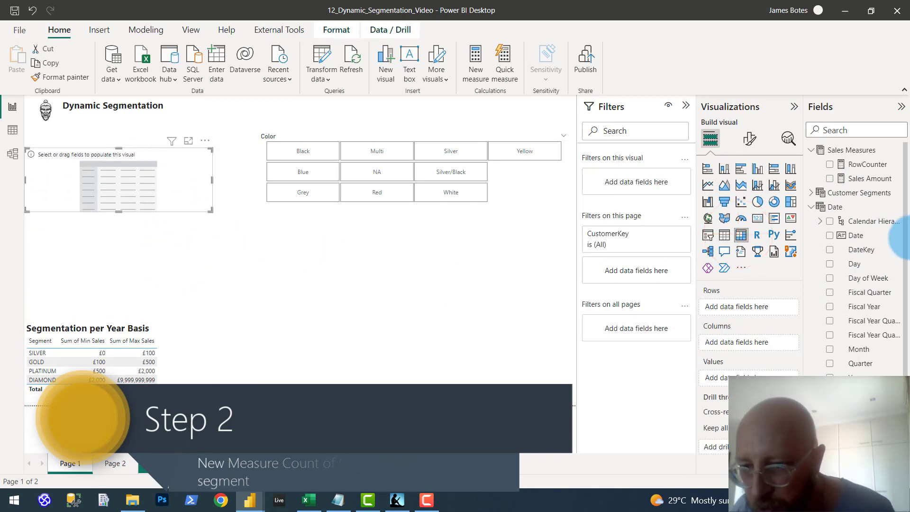
left_click_drag(854, 376, 778, 343)
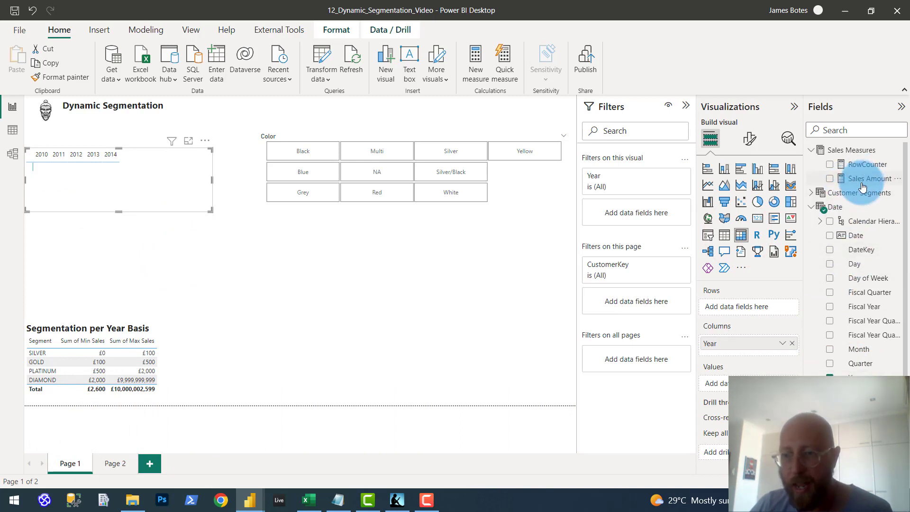
left_click(834, 195)
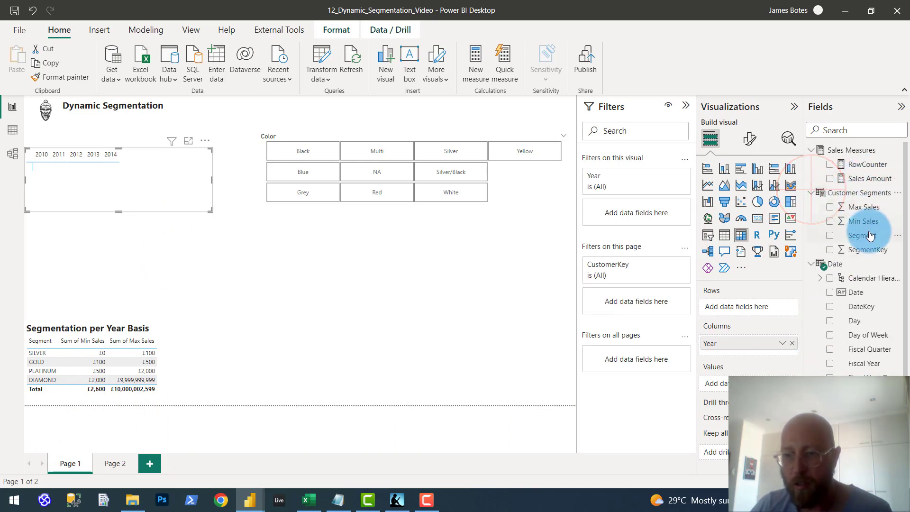
left_click_drag(863, 234, 775, 305)
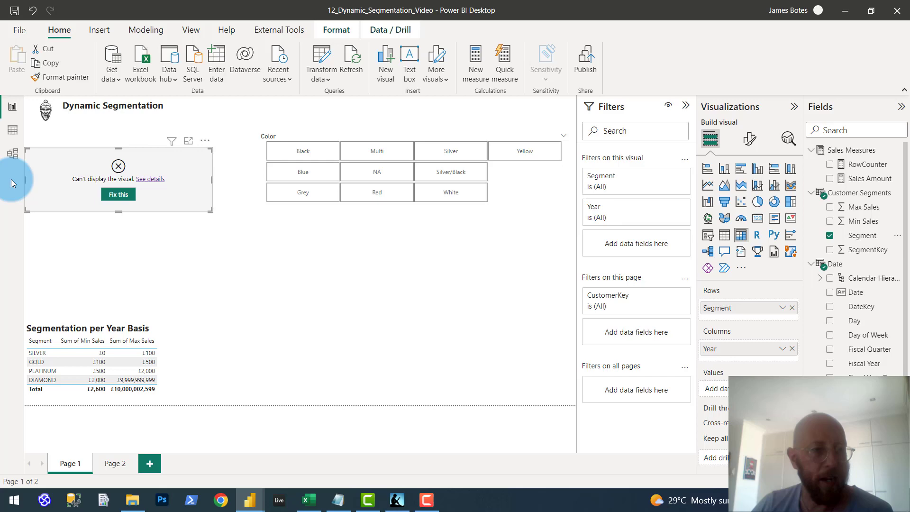
Step: In Model view, move the Customer Segments card beside DimSalesTerritory
left_click(9, 159)
scroll(457, 220, "left", 2)
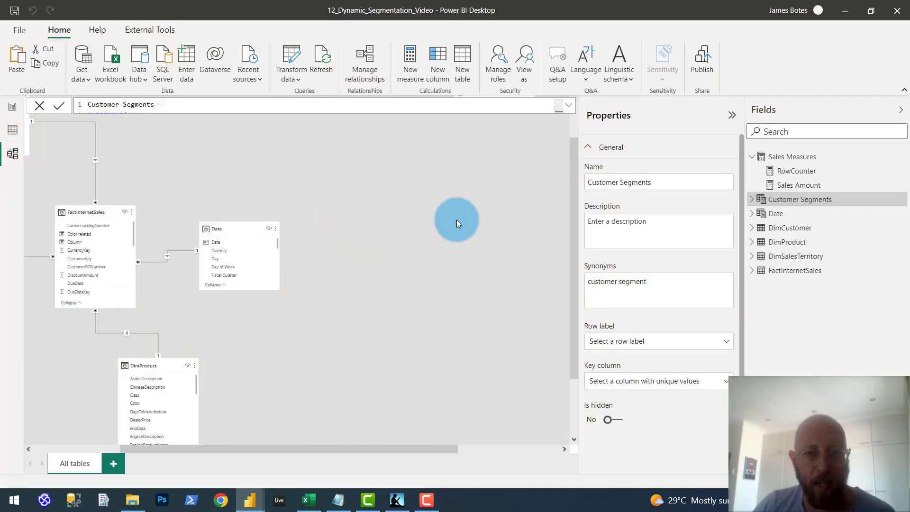
left_click(564, 121)
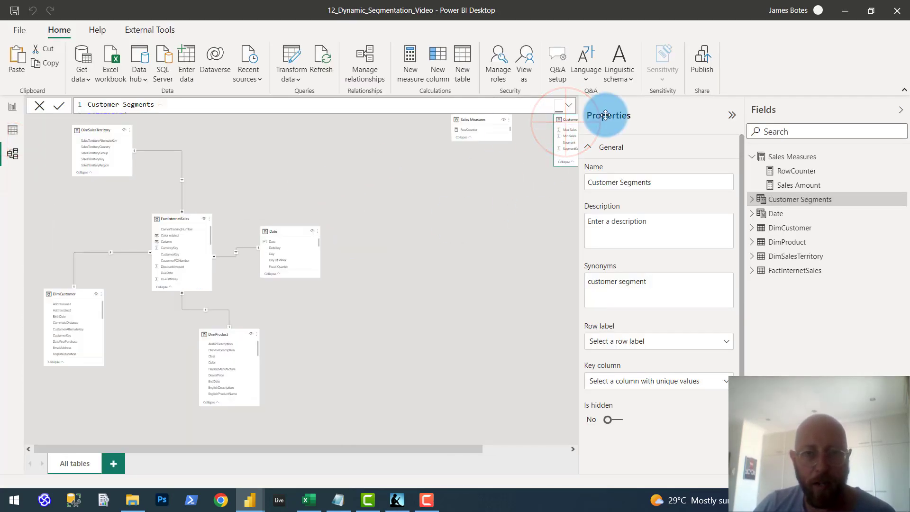
left_click_drag(573, 119, 245, 145)
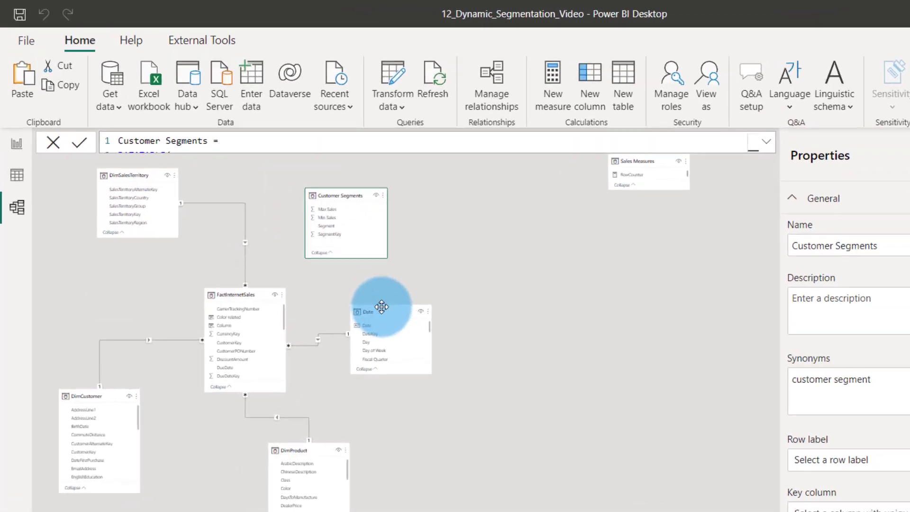
left_click(285, 232)
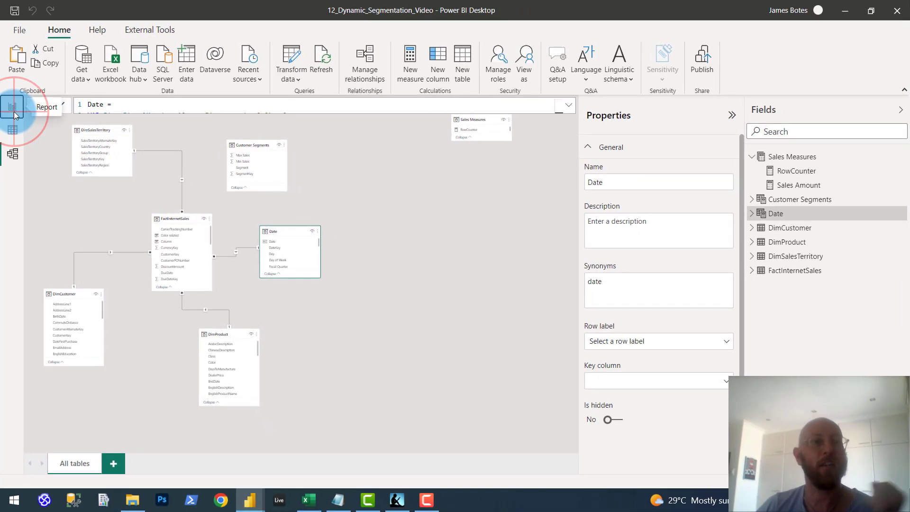
Step: Start a new measure in the Sales Measures table
left_click(18, 156)
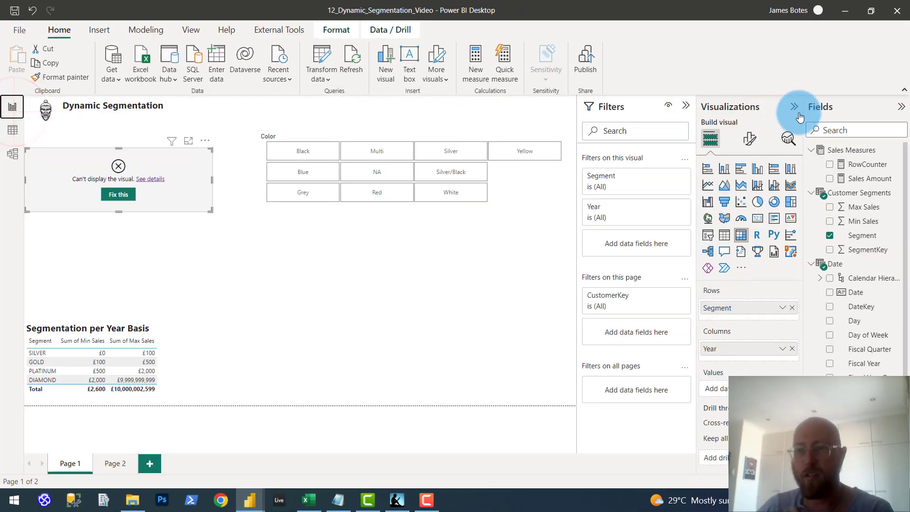
left_click(834, 151)
right_click(898, 153)
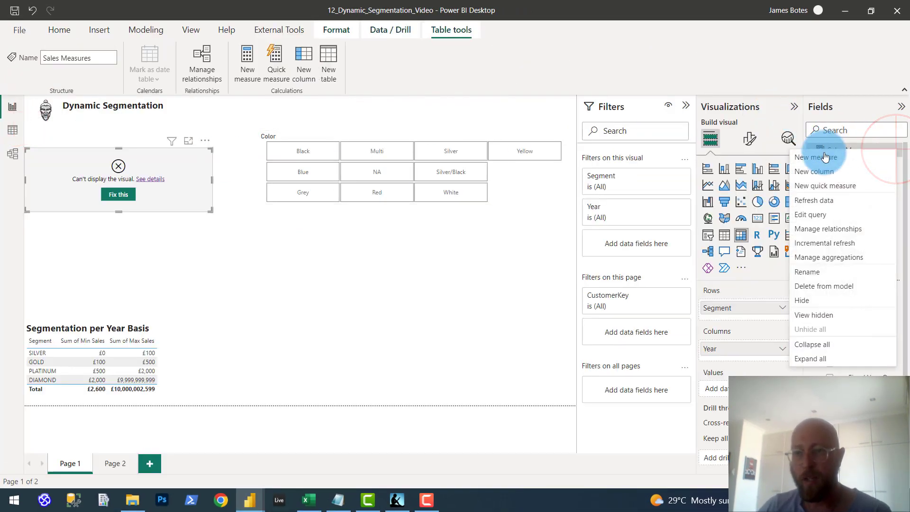
left_click(816, 192)
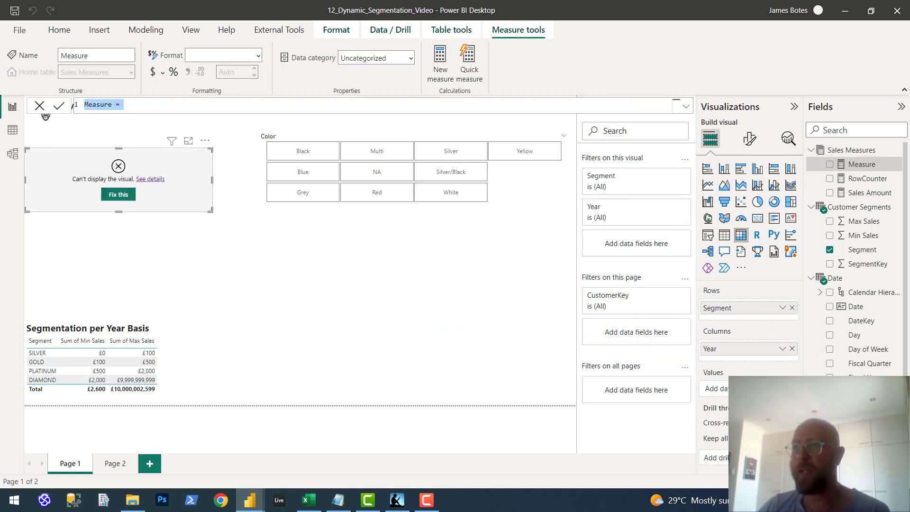
Step: Paste the Customer Count DAX and highlight its year check and CustomerInSegment variable
key("alt+Tab")
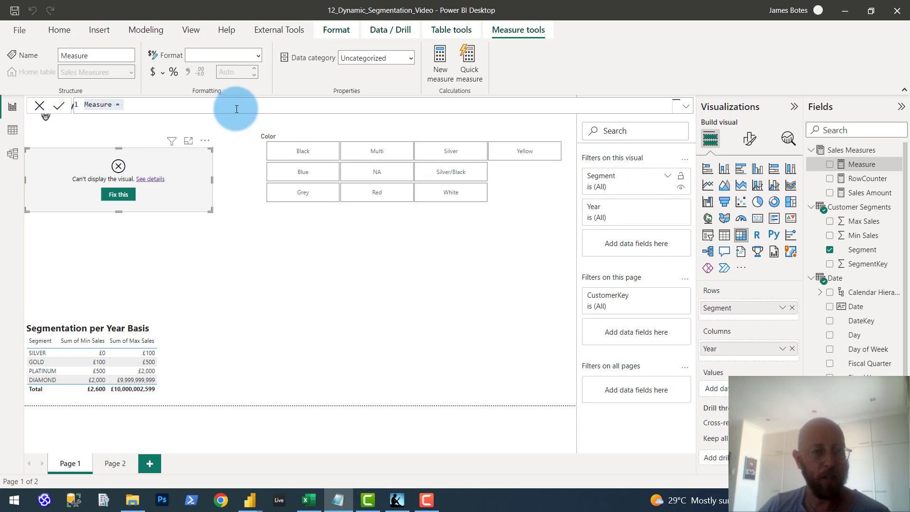
left_click_drag(123, 106, 85, 107)
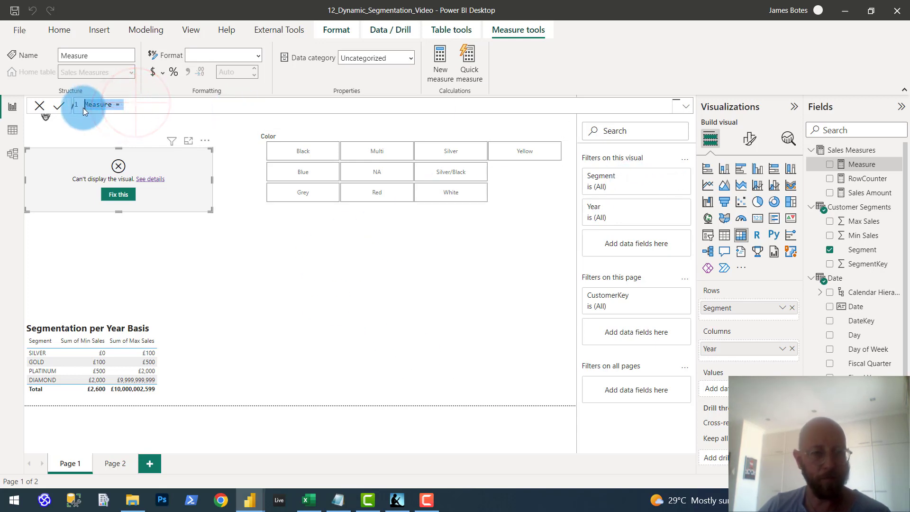
key("ctrl+v")
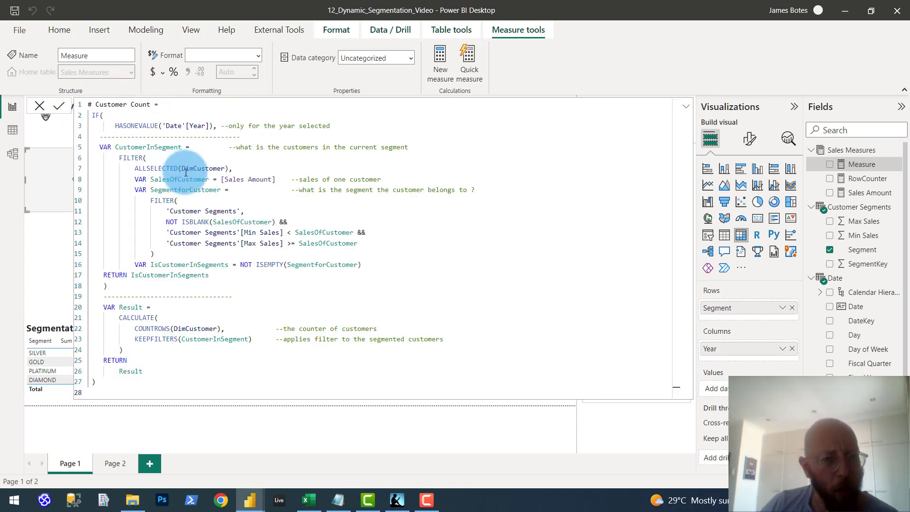
left_click_drag(90, 115, 304, 126)
left_click(299, 156)
mouse_move(98, 145)
left_mouse_down()
mouse_move(132, 230)
mouse_move(133, 274)
left_mouse_up()
left_click(135, 275)
left_click_drag(97, 147, 154, 288)
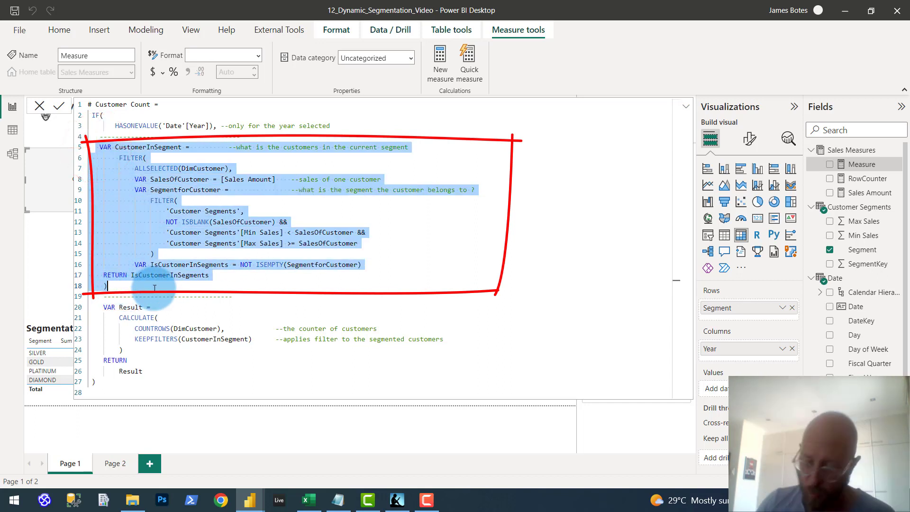
left_click(240, 147)
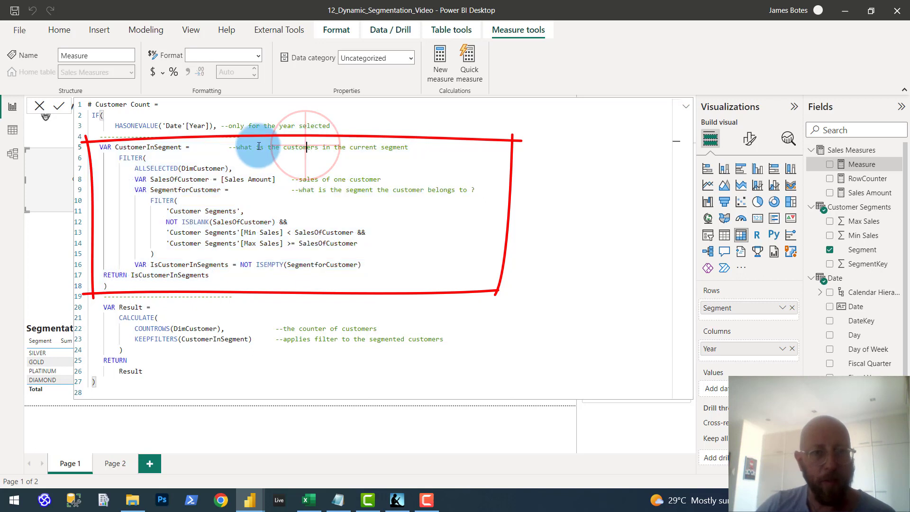
left_click_drag(238, 148, 412, 147)
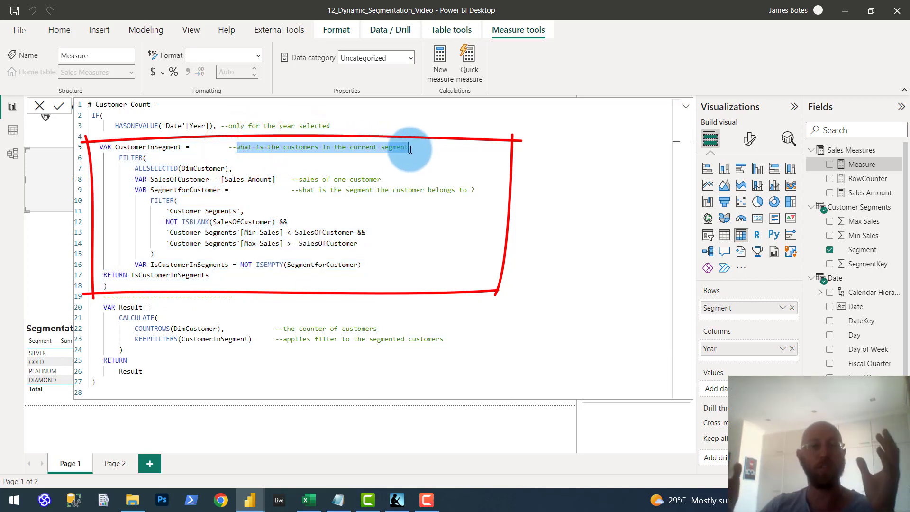
left_click(275, 158)
left_click_drag(134, 158, 230, 173)
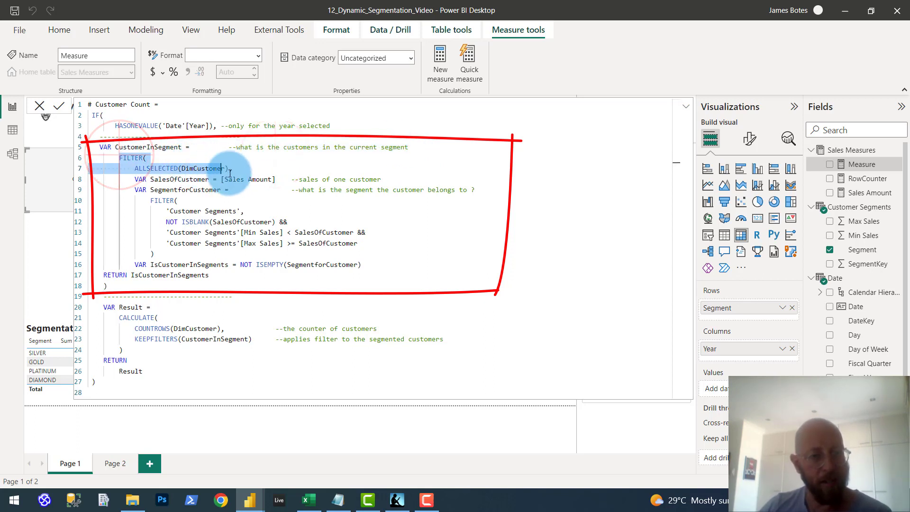
left_click(142, 179)
left_click_drag(150, 179, 265, 181)
left_click(288, 180)
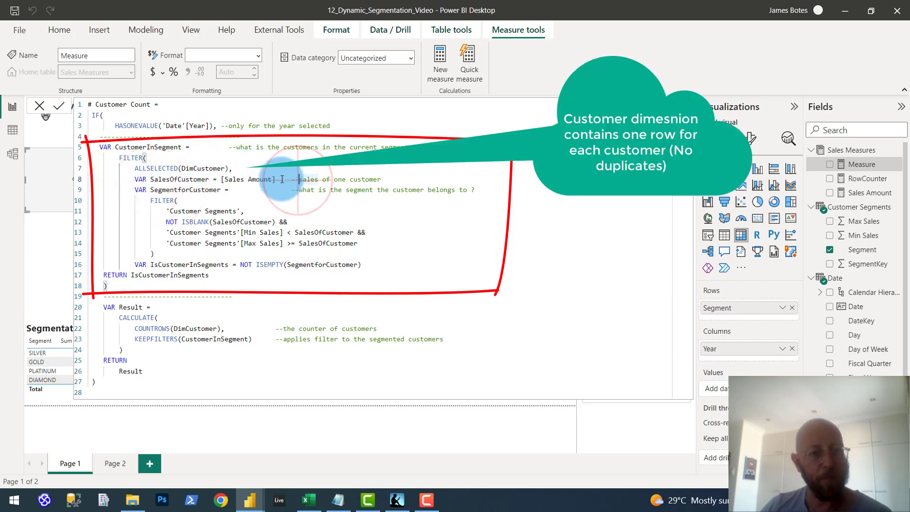
left_click(226, 190)
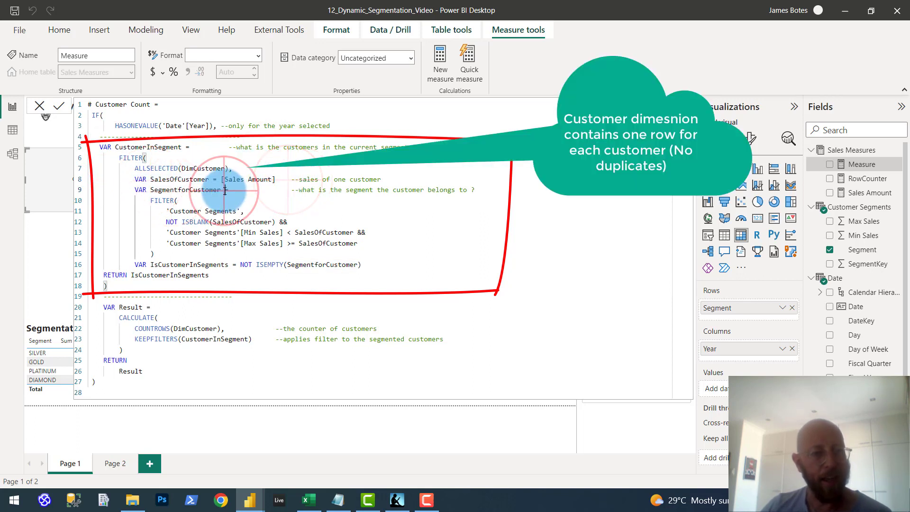
left_click(134, 190)
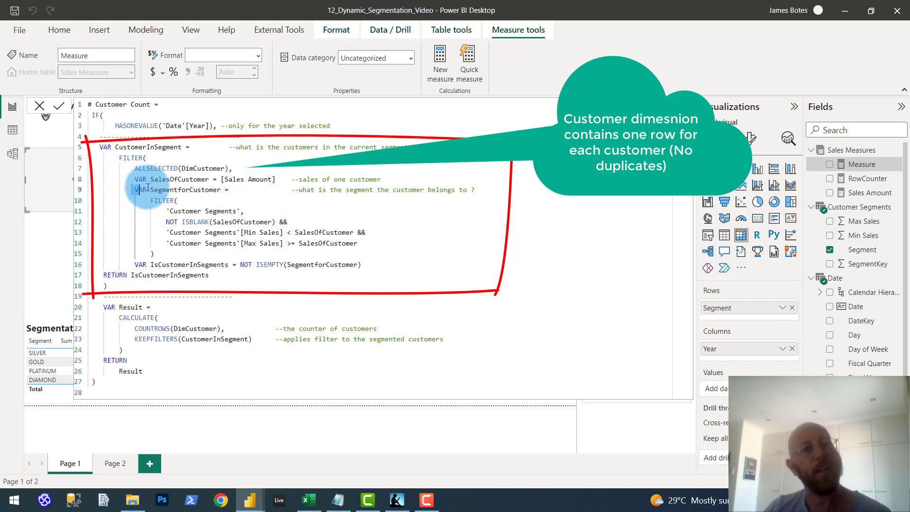
left_click(152, 188)
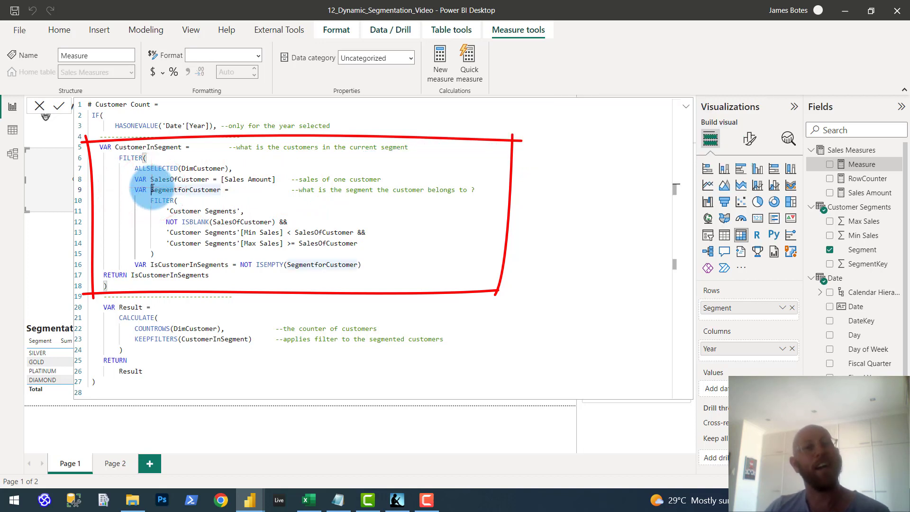
left_click_drag(160, 194, 357, 243)
mouse_move(114, 185)
left_mouse_down()
mouse_move(332, 271)
mouse_move(317, 182)
left_mouse_up()
double_click(177, 179)
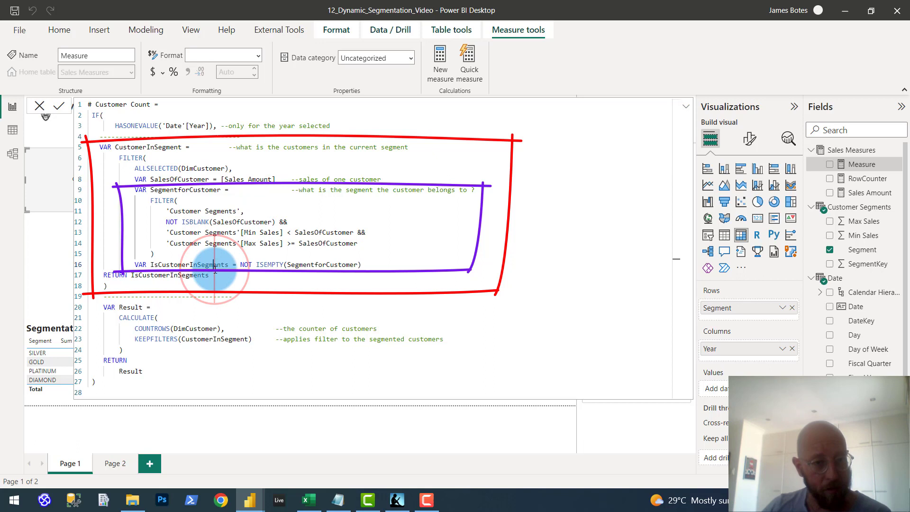
left_click(188, 275)
left_click(155, 264)
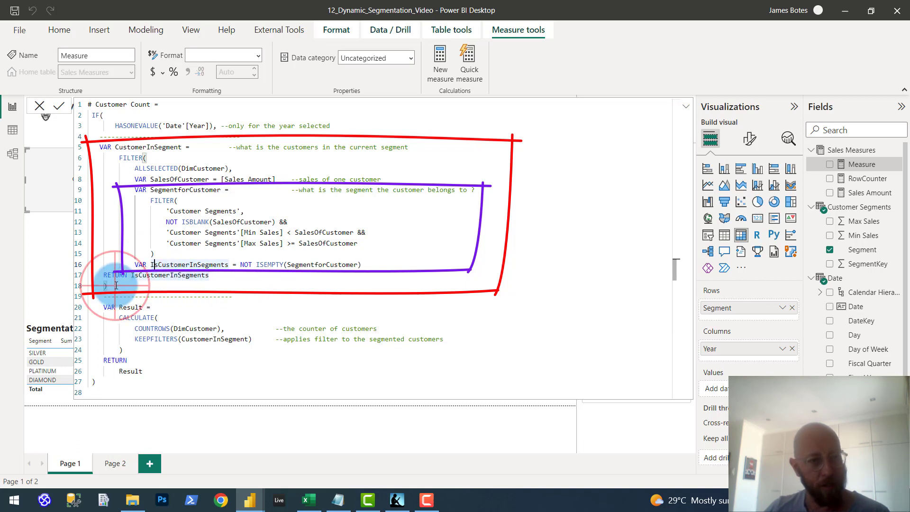
left_click_drag(111, 285, 91, 152)
left_click(255, 226)
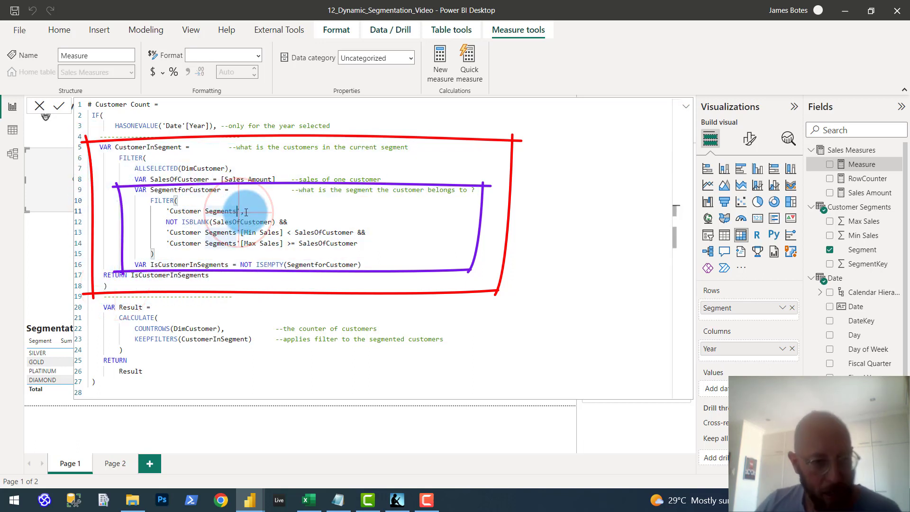
left_click(122, 299)
left_click_drag(108, 286, 68, 147)
left_click(135, 244)
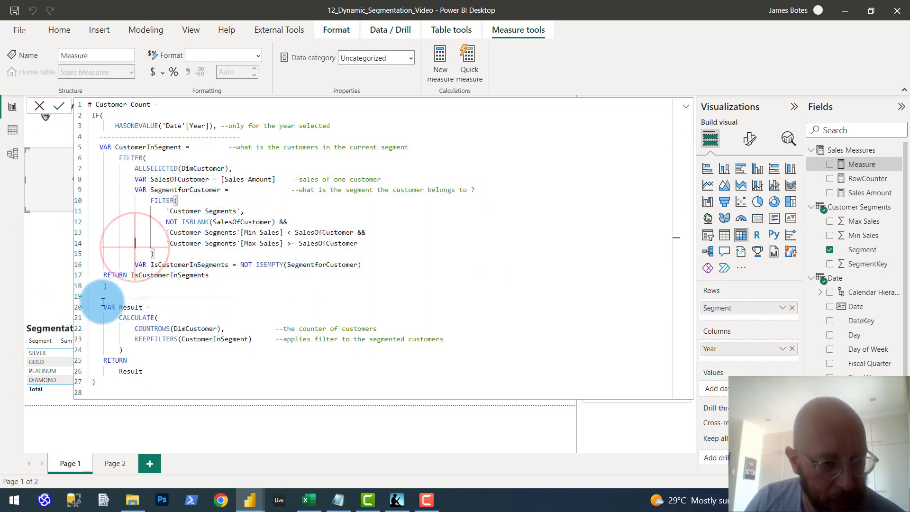
left_click_drag(103, 307, 124, 365)
left_click(136, 325)
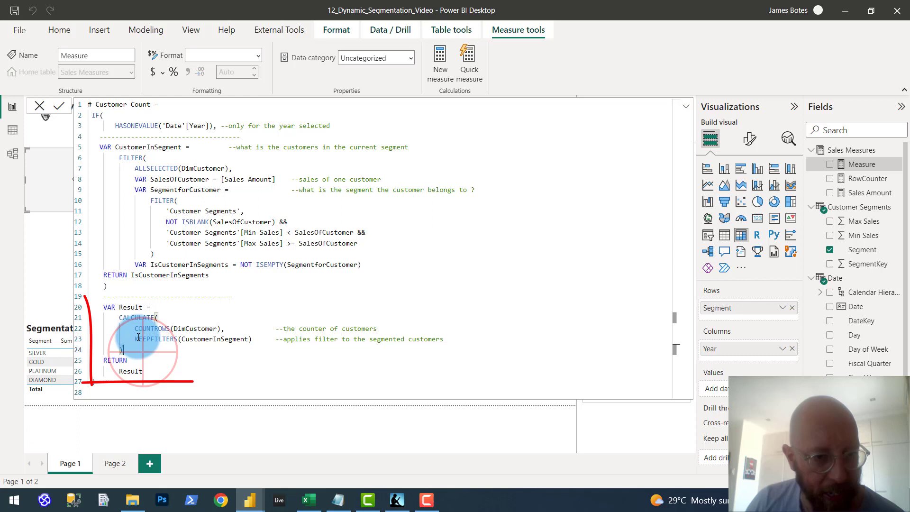
left_click_drag(136, 324, 229, 329)
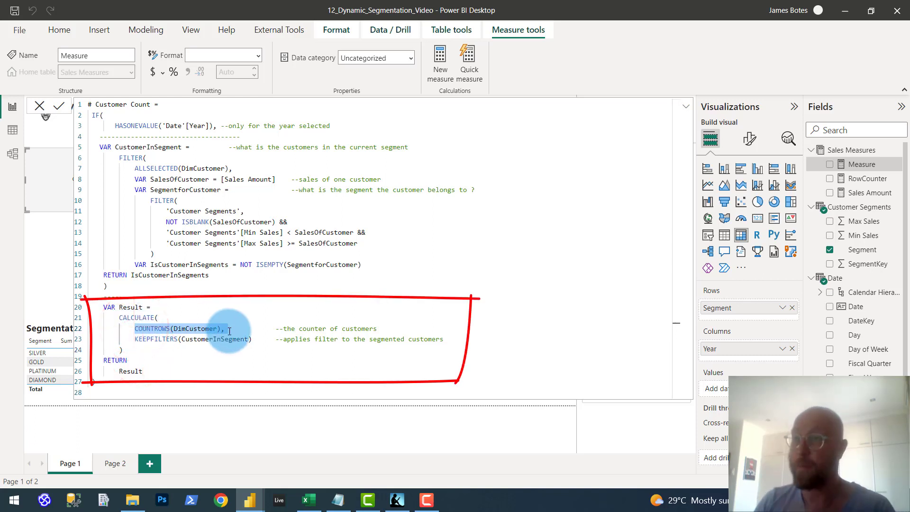
left_click(233, 329)
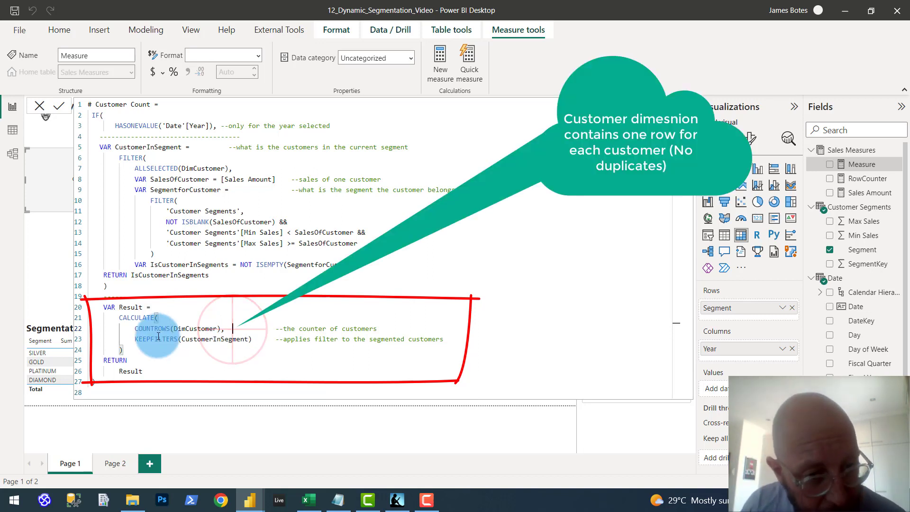
left_click_drag(135, 338, 253, 339)
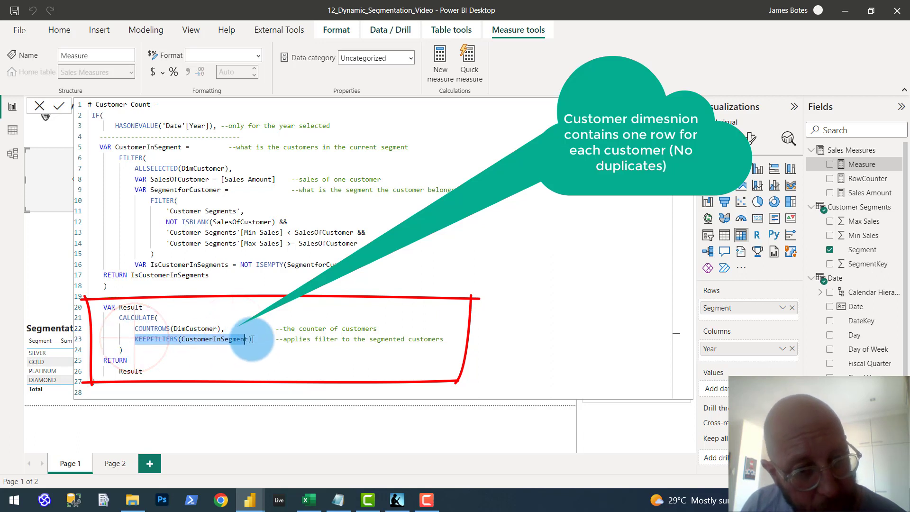
left_click_drag(100, 147, 124, 283)
left_click(163, 348)
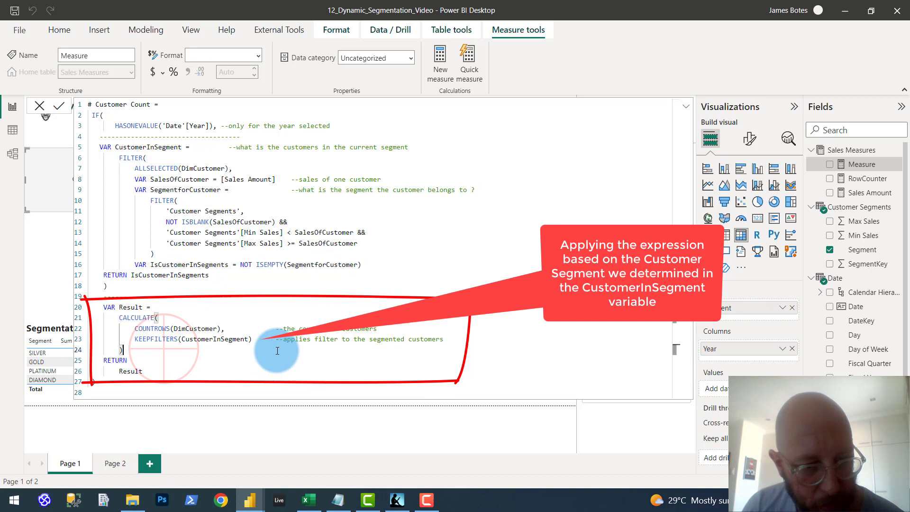
left_click_drag(107, 358, 78, 300)
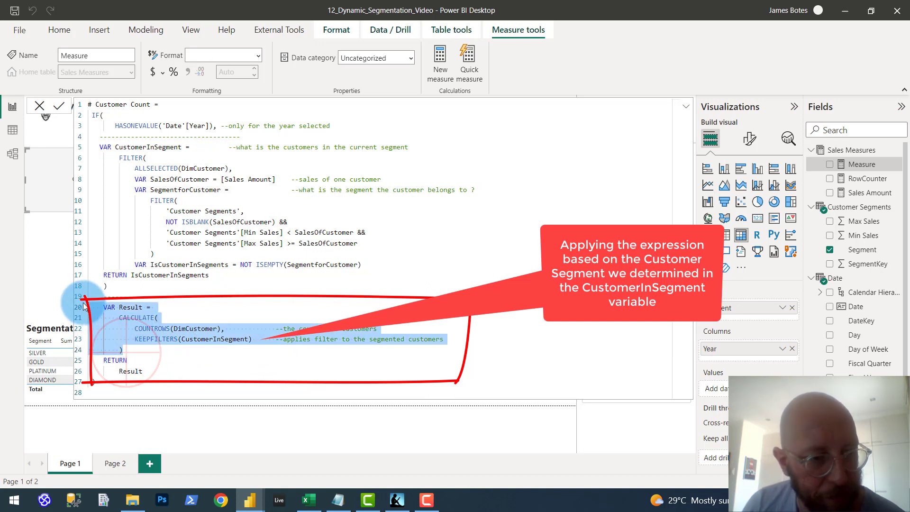
left_click(178, 339)
left_click_drag(156, 347, 71, 305)
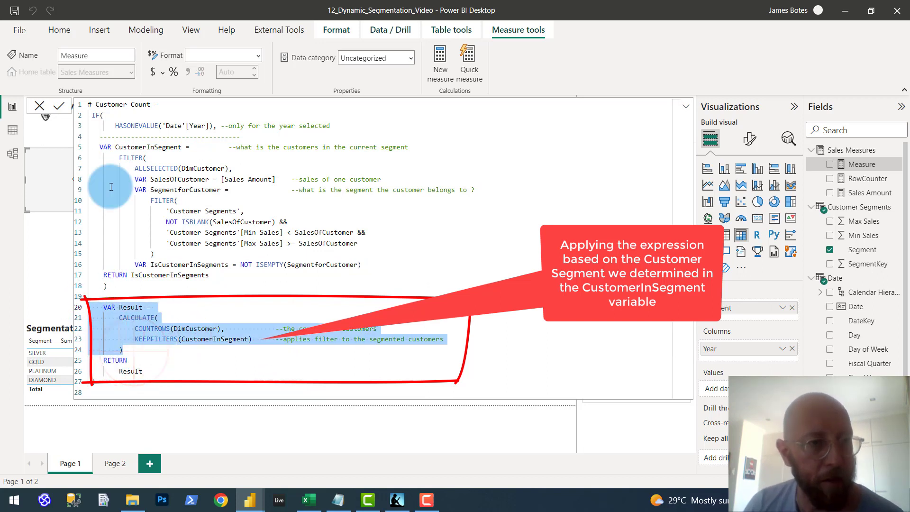
left_click(120, 128)
left_click_drag(116, 127, 214, 126)
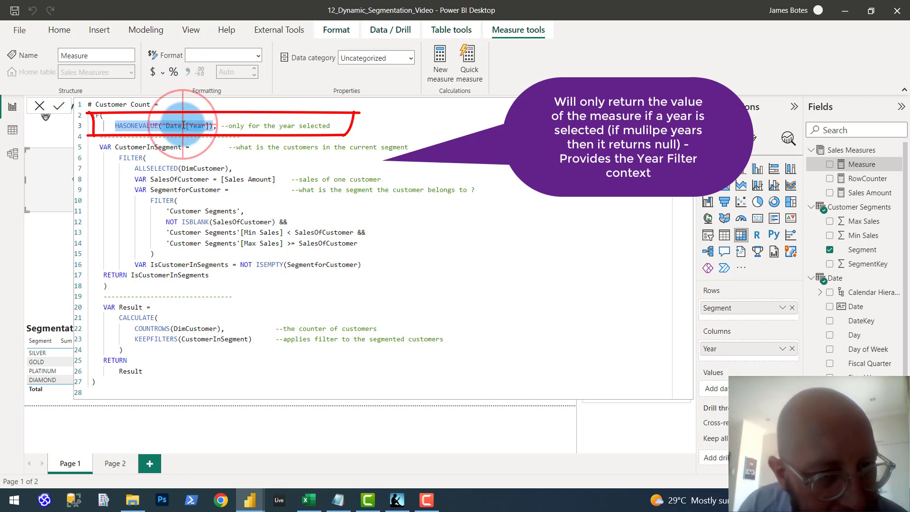
Step: Review the HASONEVALUE check, Result and CustomerInSegment blocks, then commit # Customer Count
left_click(112, 130)
left_click_drag(112, 130, 221, 127)
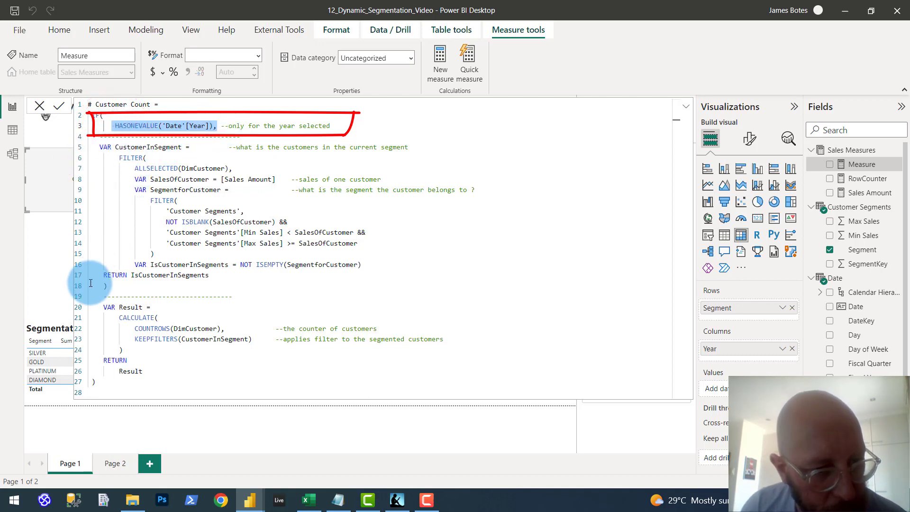
left_click_drag(101, 305, 123, 351)
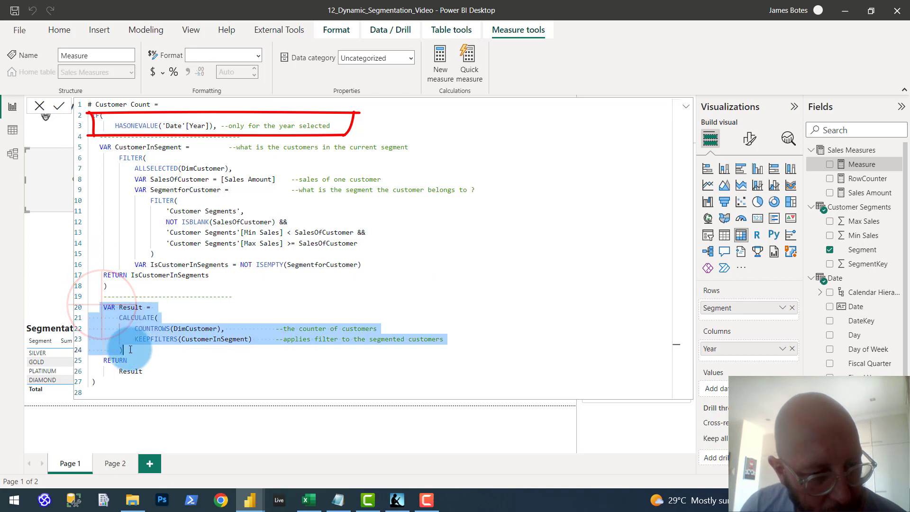
left_click(133, 362)
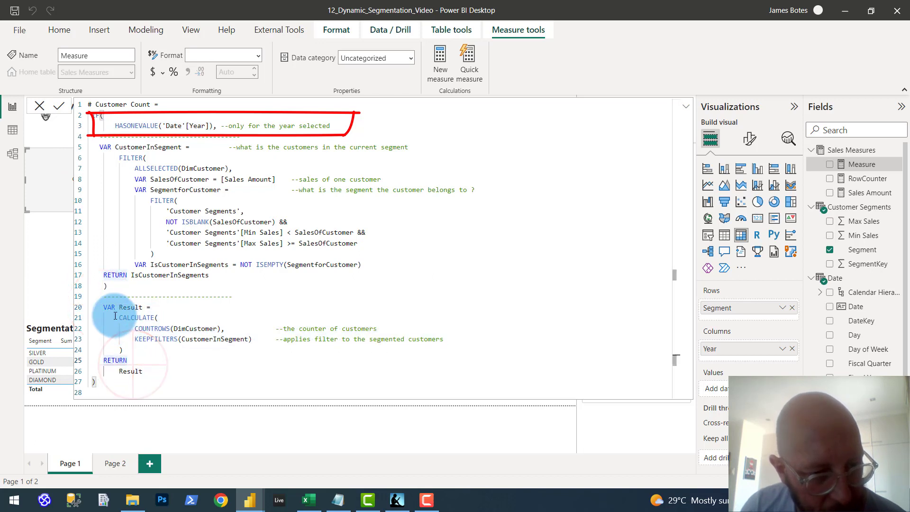
left_click_drag(115, 316, 123, 351)
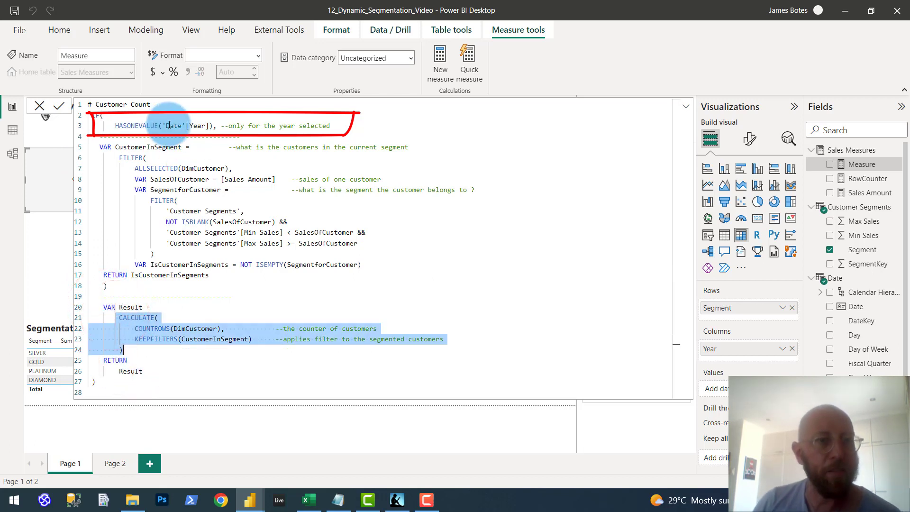
mouse_move(97, 147)
left_mouse_down()
mouse_move(193, 285)
mouse_move(220, 287)
left_mouse_up()
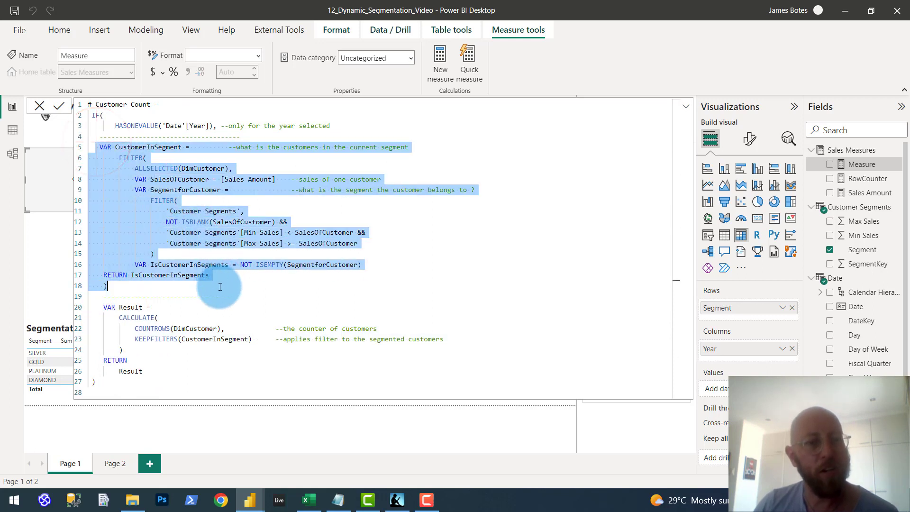
left_click(59, 107)
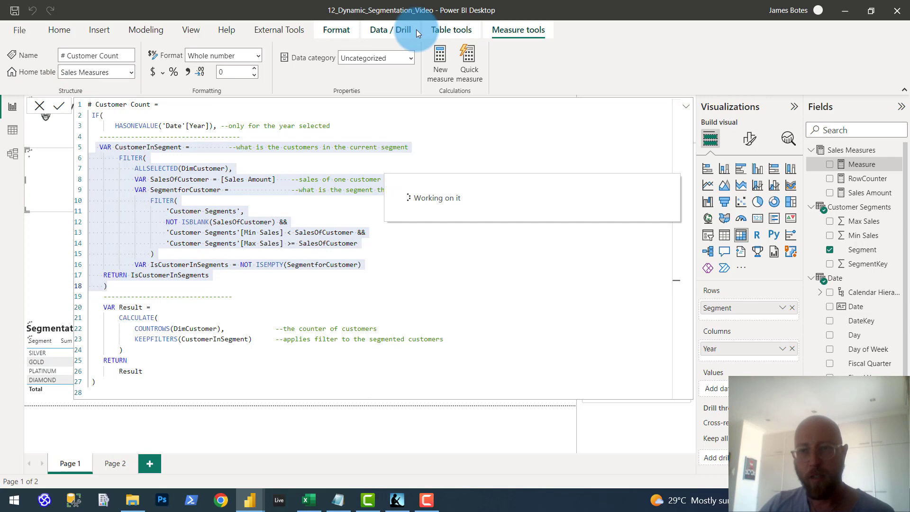
Step: Add # Customer Count to the matrix Values to show customers per segment for 2010–2014
left_click(686, 107)
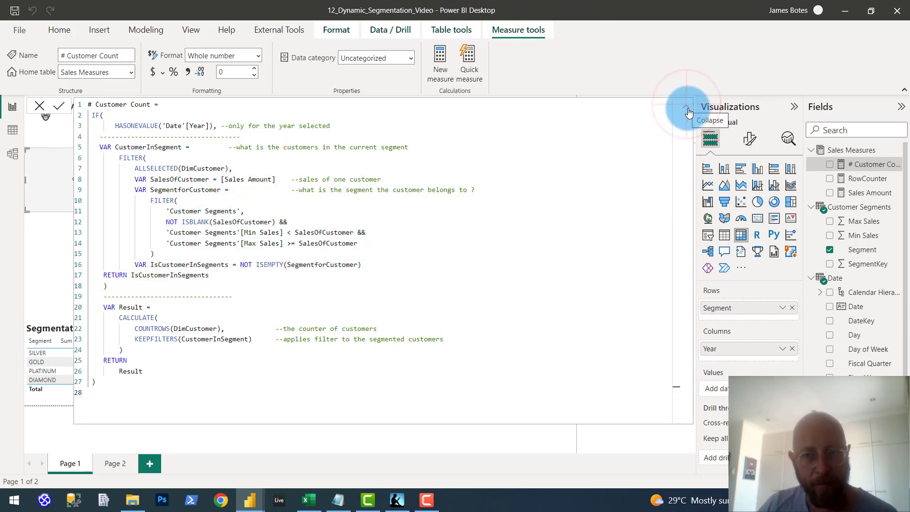
left_click(688, 109)
left_click(863, 164)
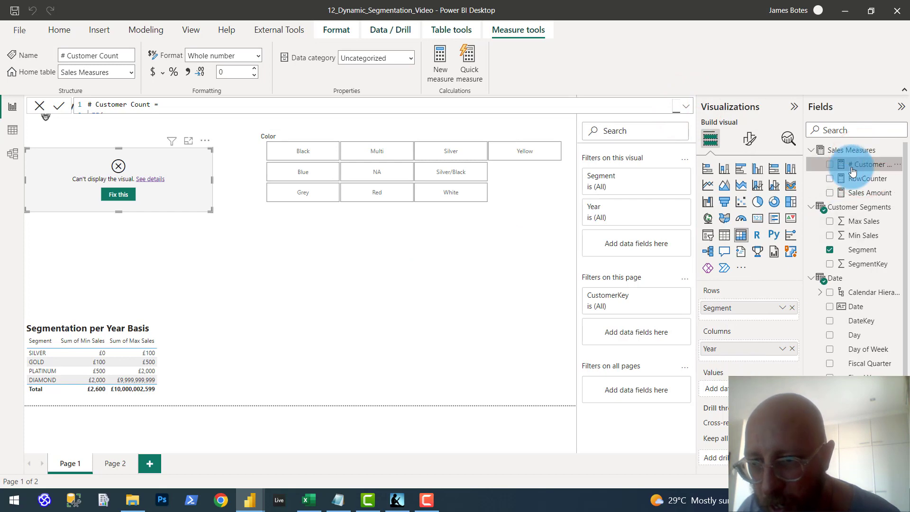
left_click_drag(867, 164, 726, 386)
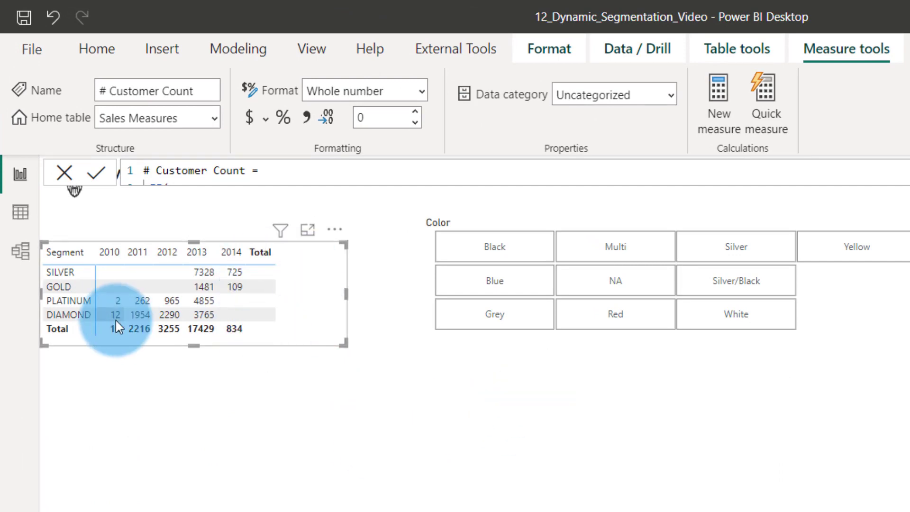
Step: In Excel, clear the Color related filter and select the two 699 sales amounts
key("alt+Tab")
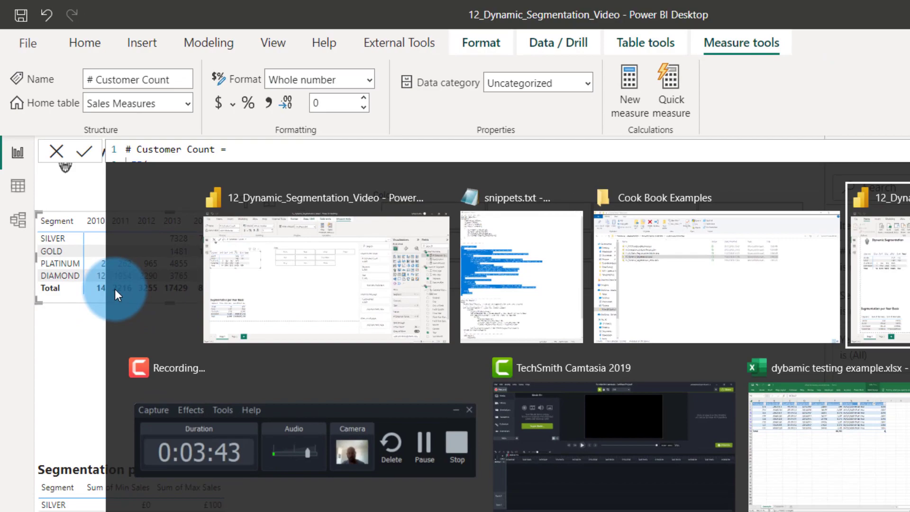
key("Tab")
key("Tab")
key("Tab")
left_click(248, 365)
left_click(347, 329)
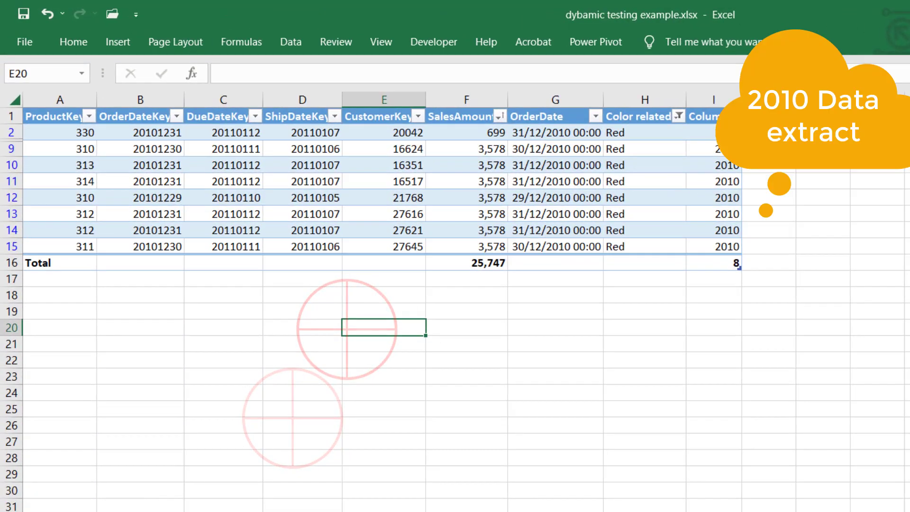
left_click_drag(467, 198, 467, 181)
left_click(678, 116)
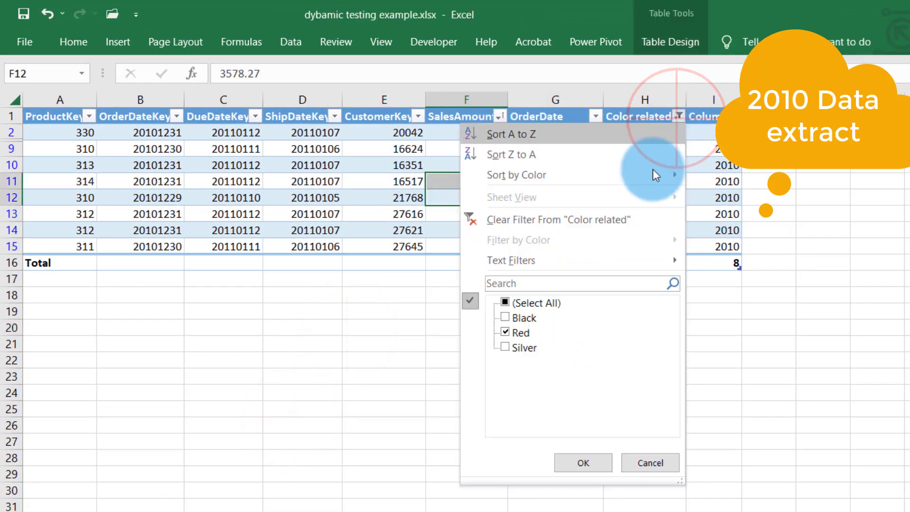
left_click(624, 218)
left_click(641, 311)
left_click(467, 263)
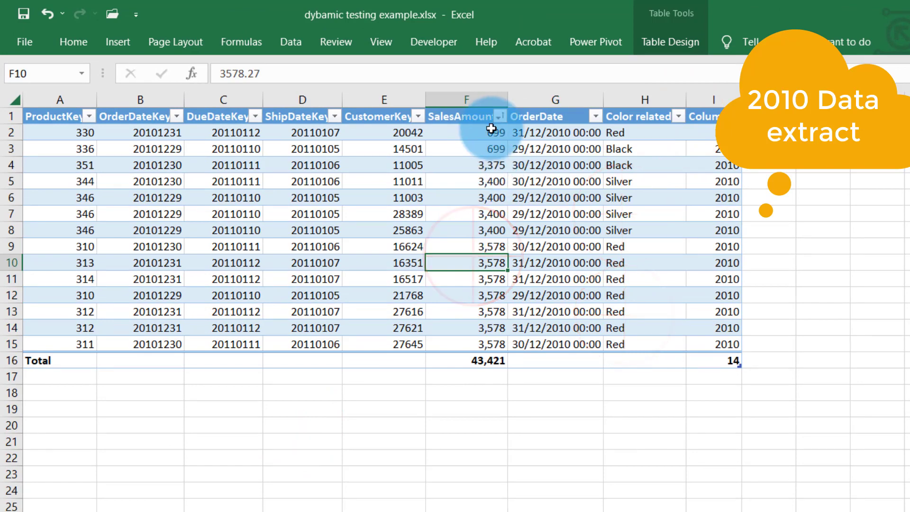
left_click_drag(491, 128, 486, 148)
Step: Select the remaining 2010 sales amounts in Excel, then return to the Power BI report
key("alt+Tab")
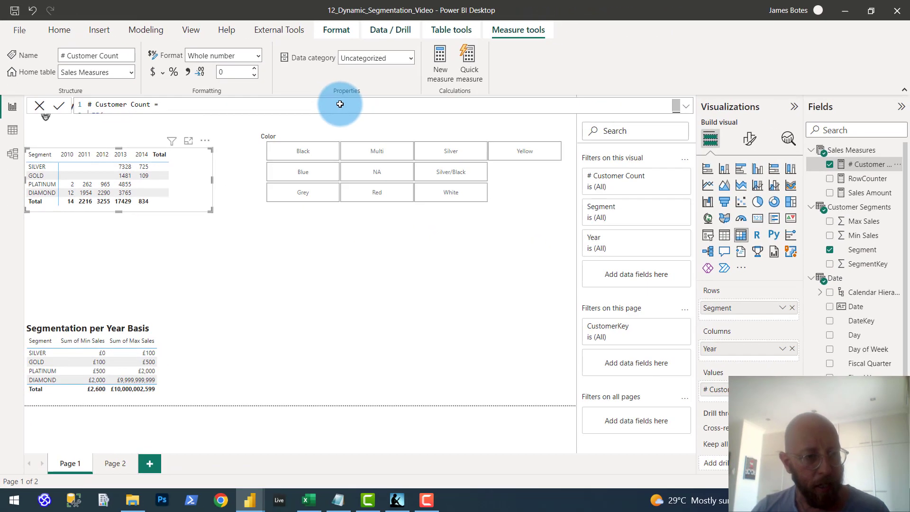
key("alt+Tab")
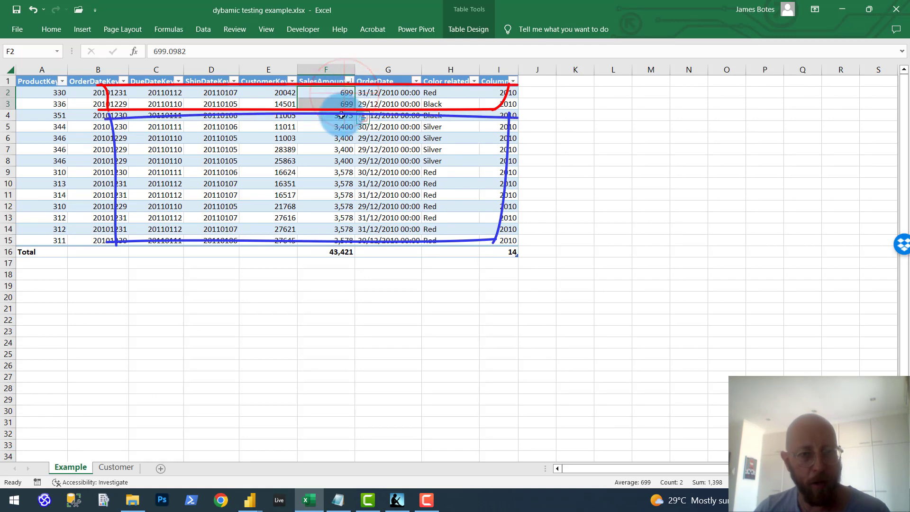
left_click_drag(341, 115, 330, 235)
key("alt+Tab")
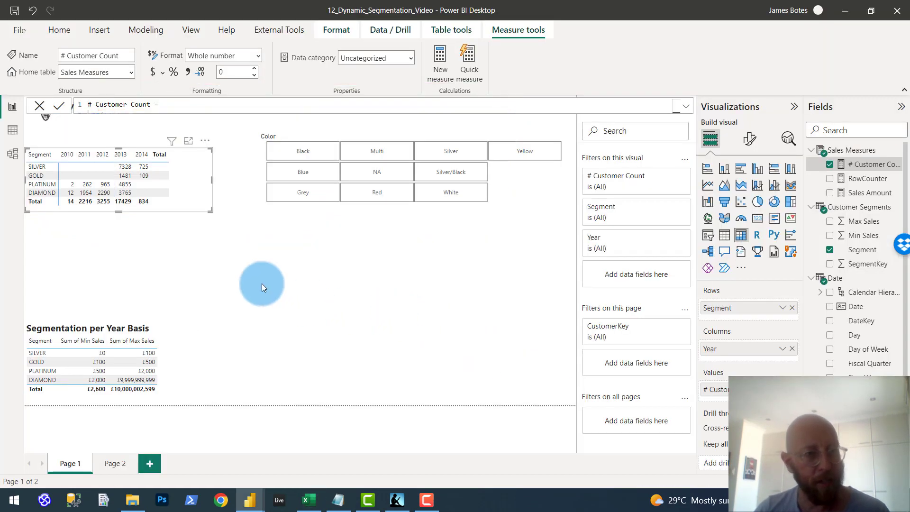
key("alt+Tab")
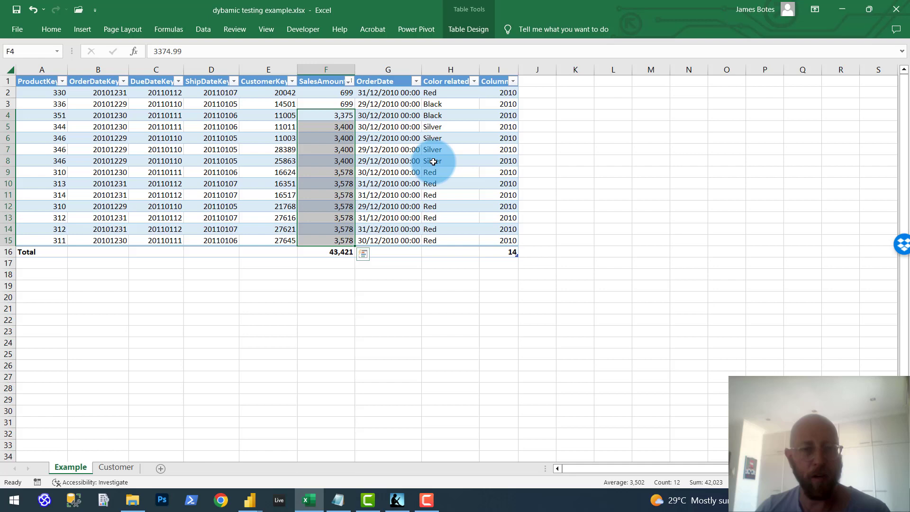
key("alt+Tab")
left_click(439, 273)
Step: Filter the report to Red, and filter Excel's Color related column to Red only
left_click(385, 192)
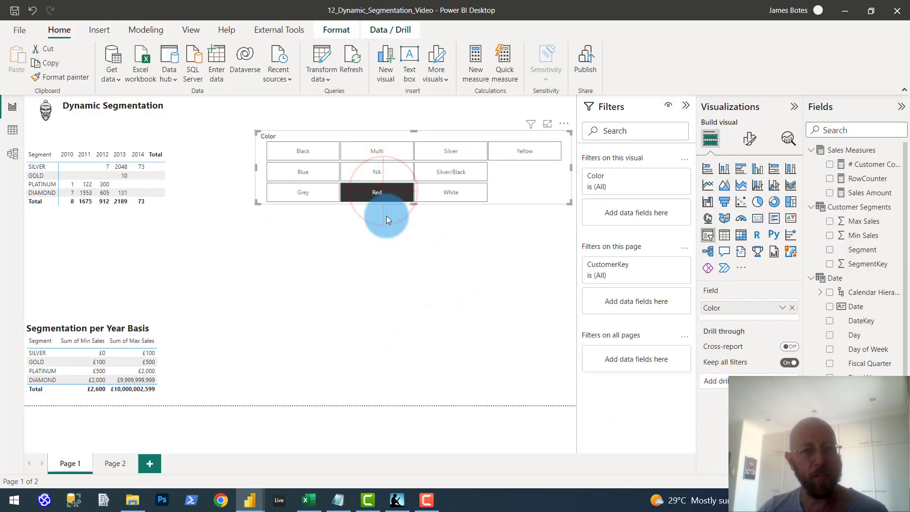
key("alt+Tab")
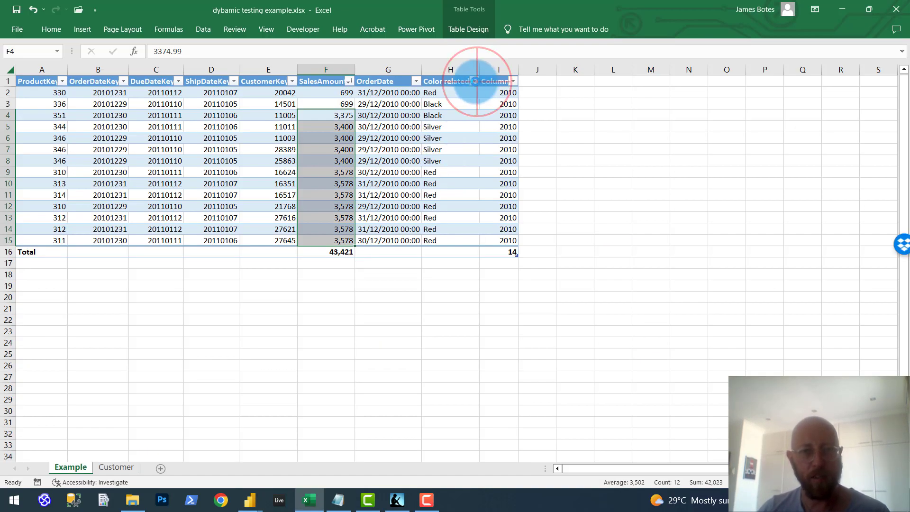
left_click(475, 81)
left_click(363, 232)
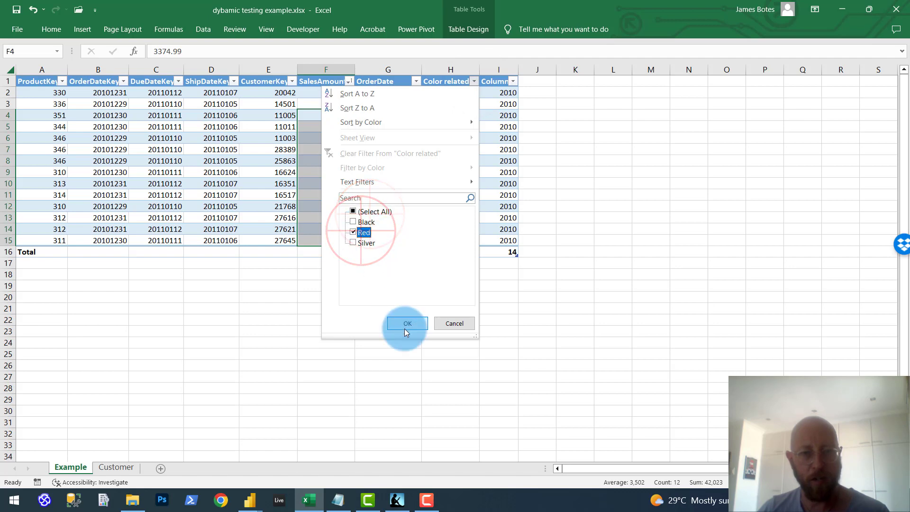
left_click(406, 324)
left_click(404, 325)
Step: Total the Red sales in Excel (699 and five 3,578), then clear the report's Red filter
left_click(345, 91)
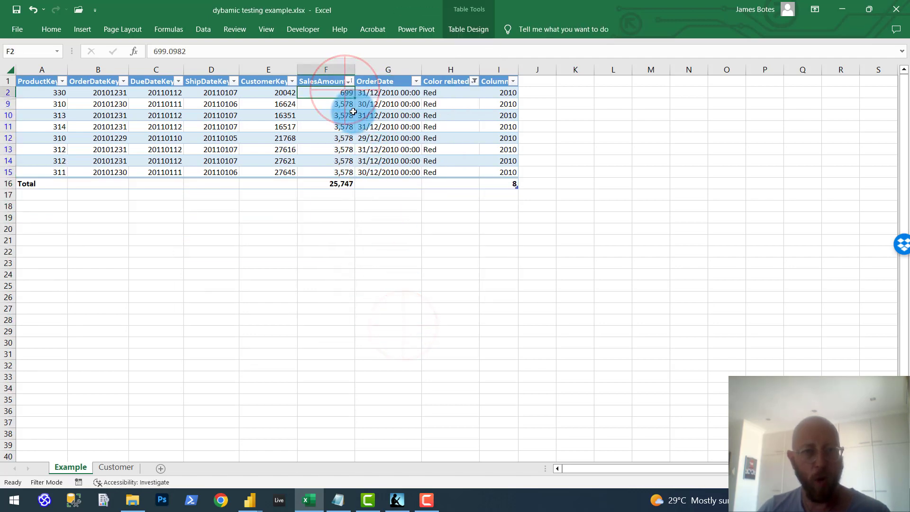
left_click_drag(344, 103, 355, 186)
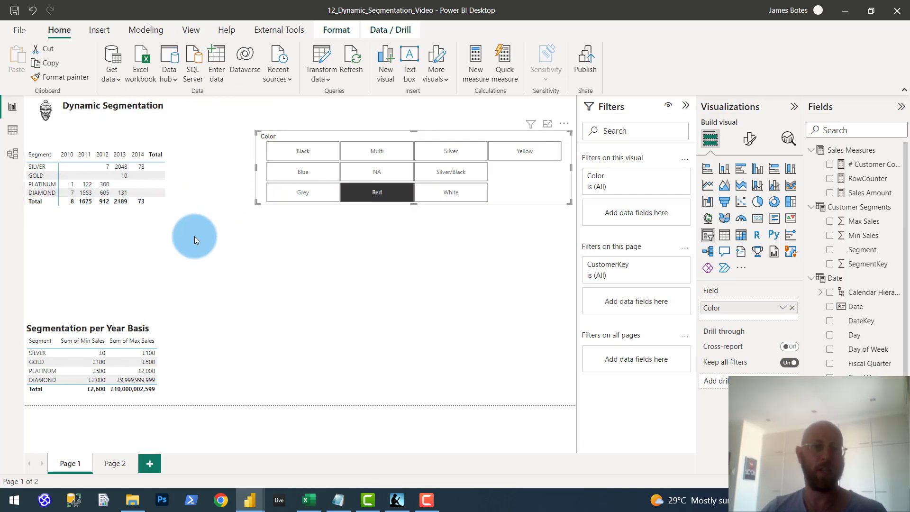
left_click(365, 197)
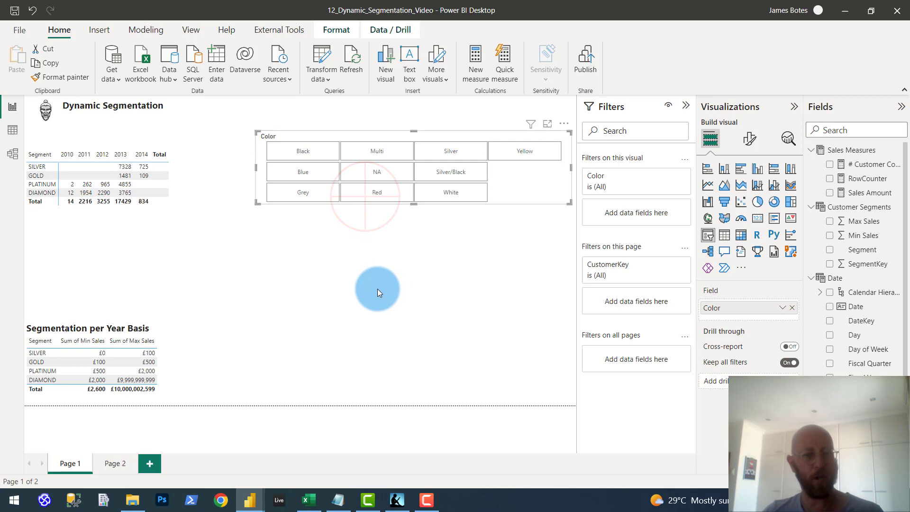
Step: Sum the Red sales in Excel (699 and six 3,578), then deselect Power BI's colour filter visual
key("alt+Tab")
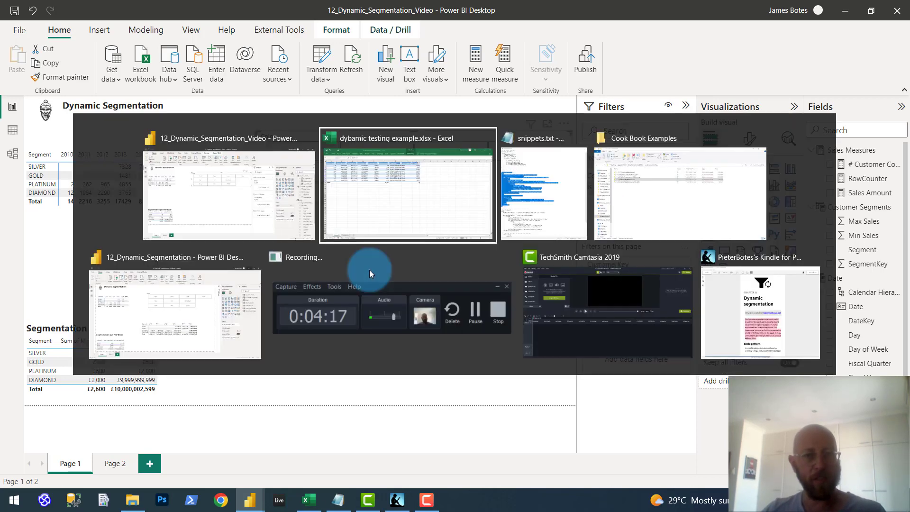
left_click(410, 267)
left_click(390, 220)
key("alt+Tab")
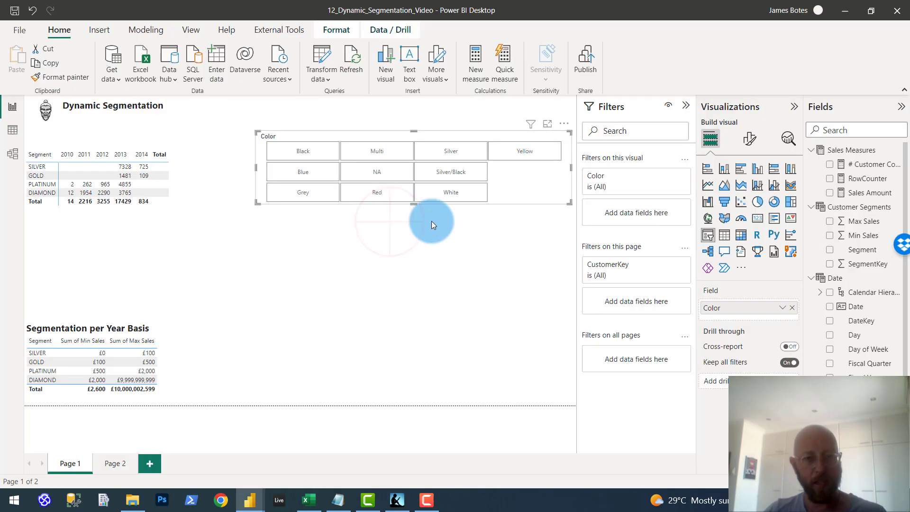
key("alt+Tab")
left_click(332, 138)
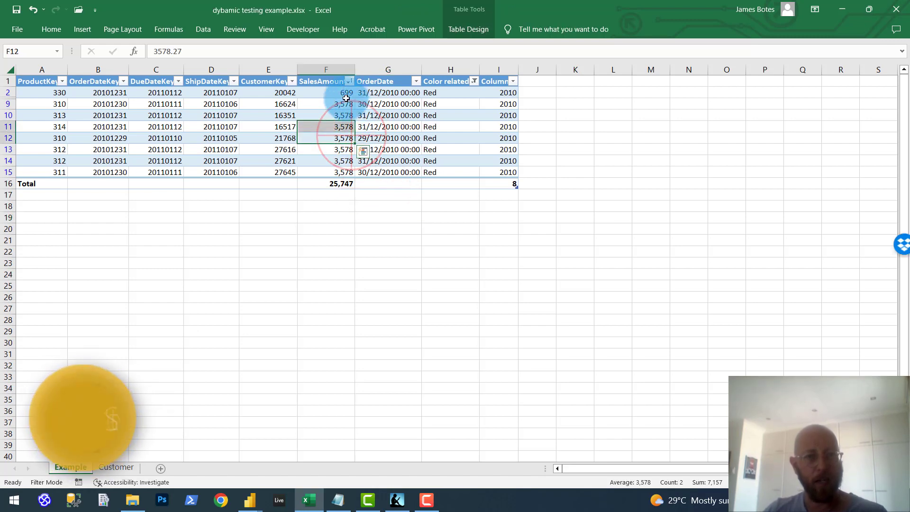
left_click(332, 92)
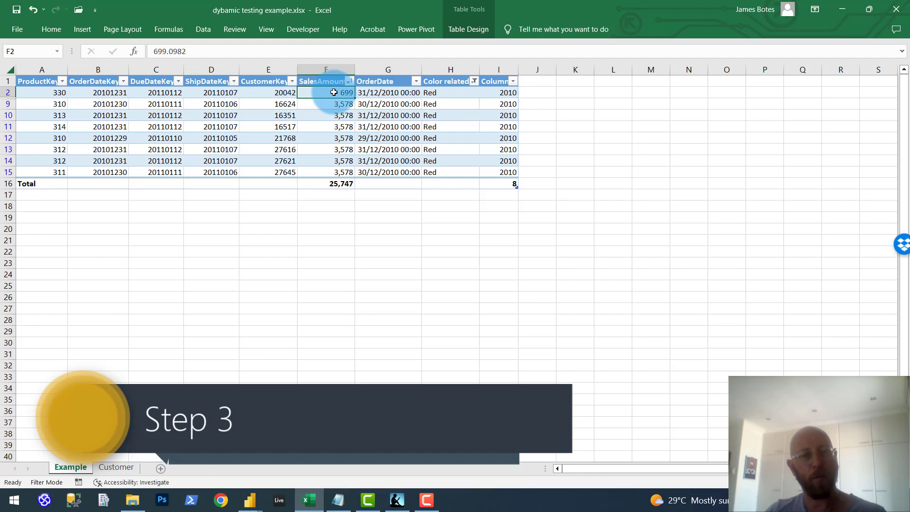
left_click_drag(334, 104, 332, 173)
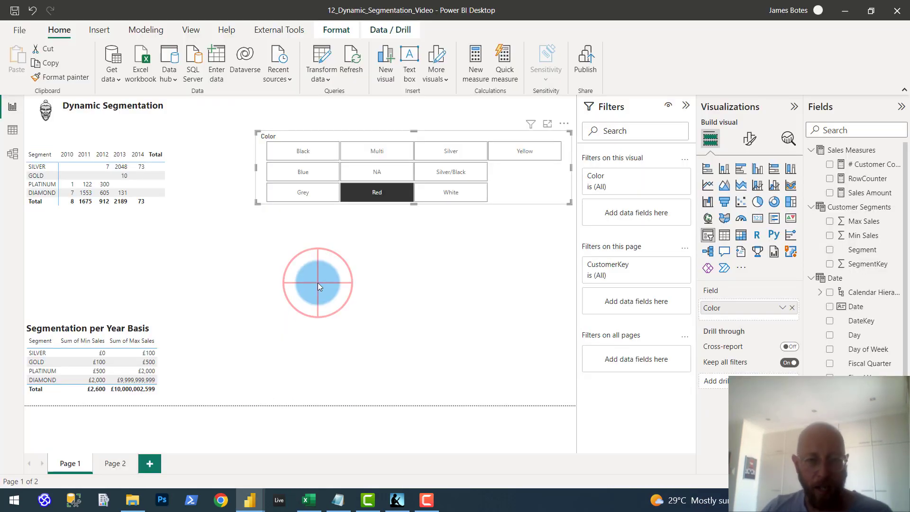
left_click(318, 282)
Step: Create a new measure in the Sales Measures table and paste in the Sales Per Segment DAX
left_click(851, 150)
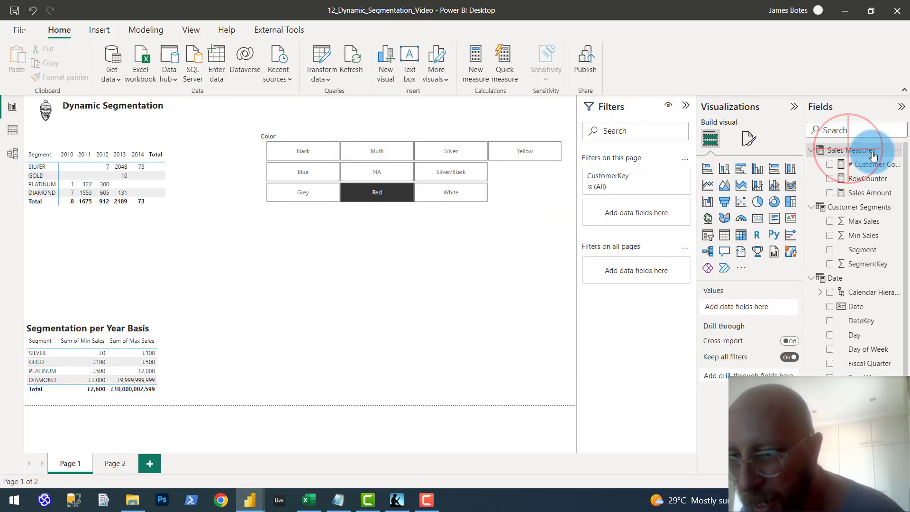
left_click(898, 153)
left_click(897, 150)
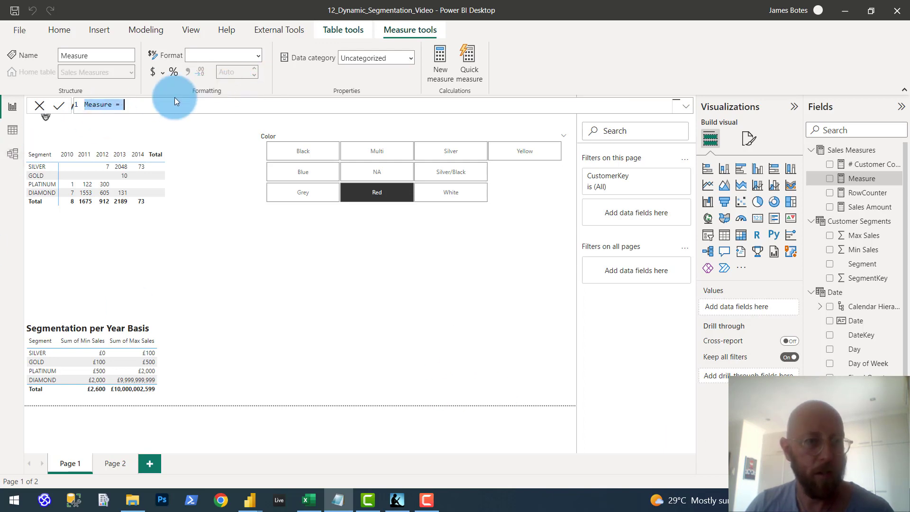
left_click(123, 104)
key("ctrl+v")
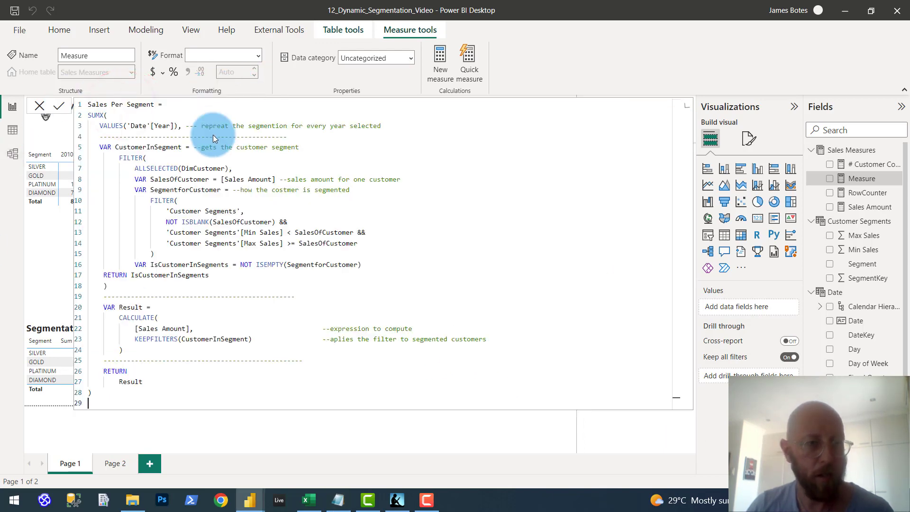
Step: Review the pasted code's CustomerInSegment block, SUMX wrapper and year iteration on line 3
left_click(123, 137)
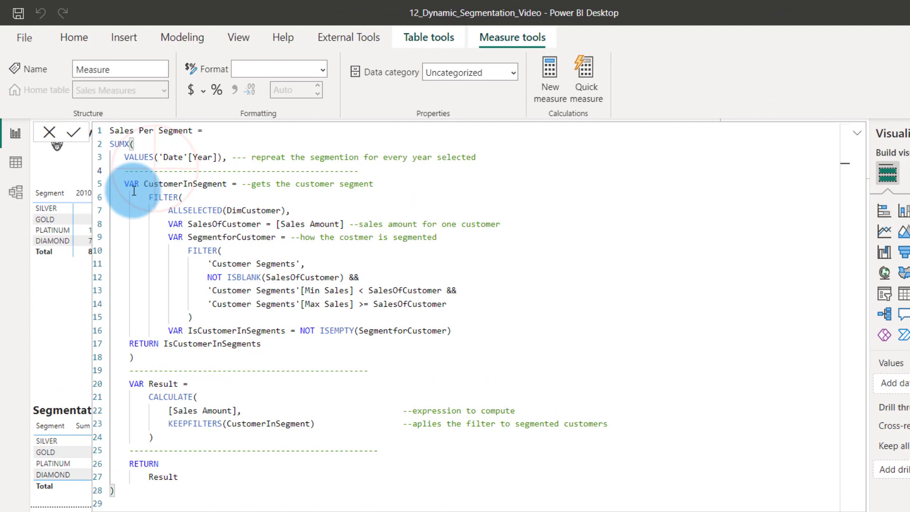
left_click_drag(123, 185, 156, 358)
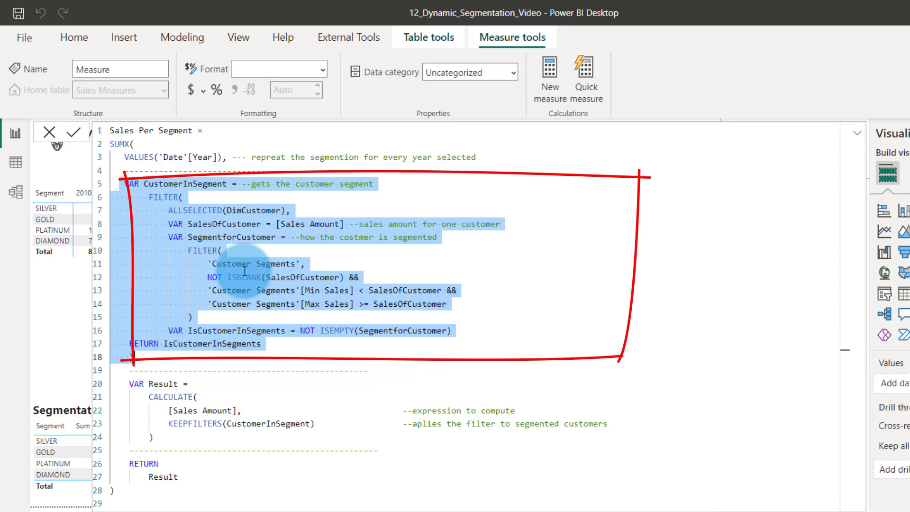
left_click(311, 237)
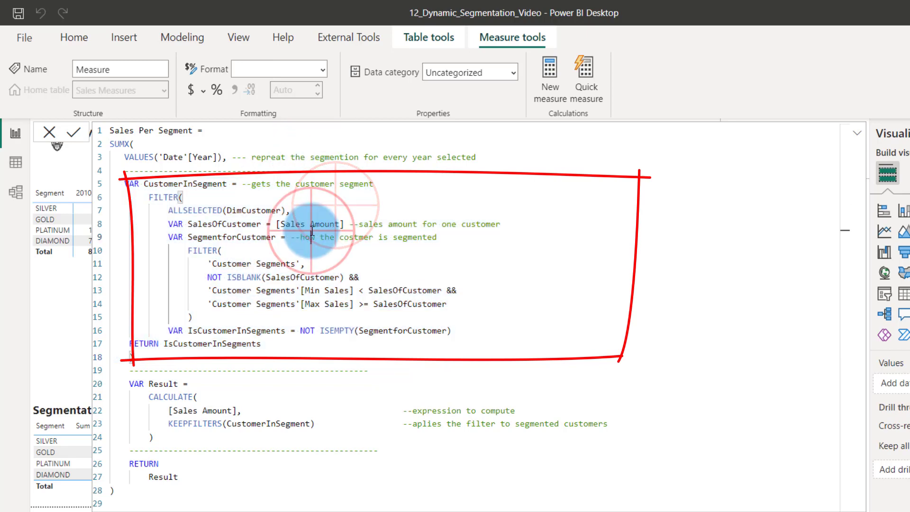
left_click_drag(131, 358, 75, 188)
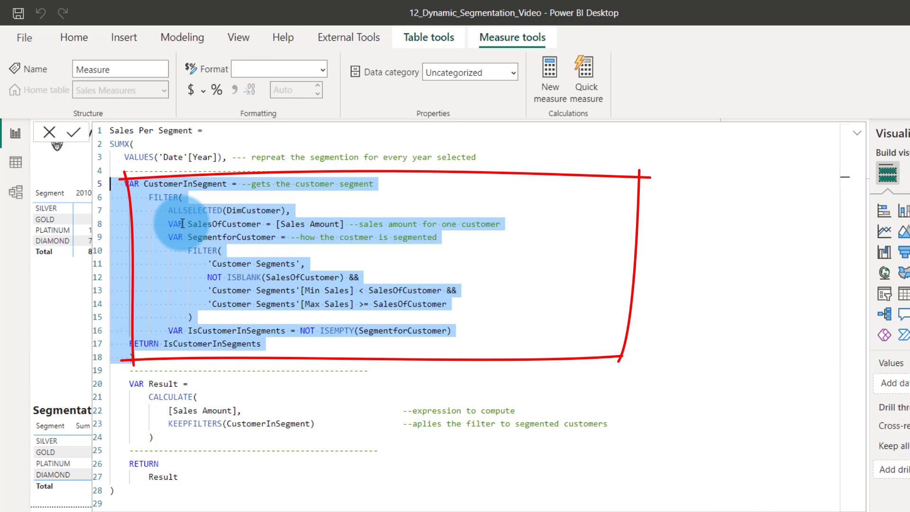
left_click(185, 305)
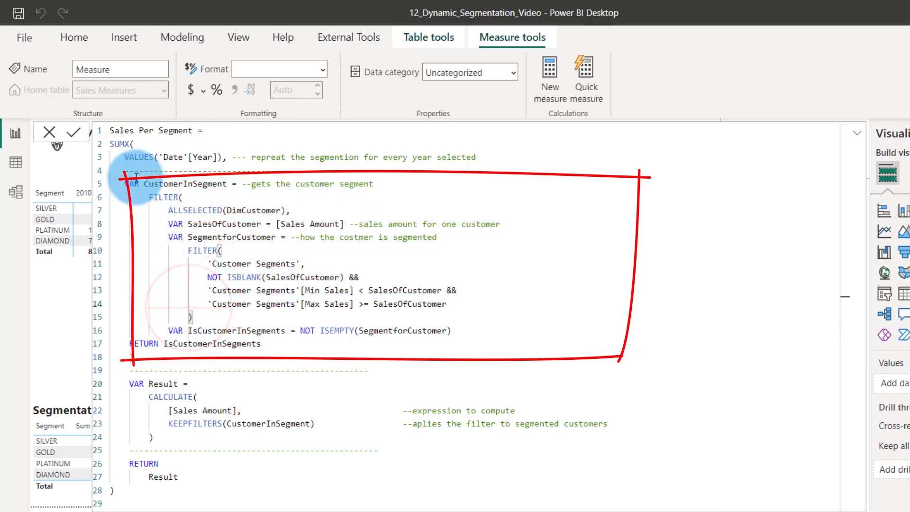
left_click_drag(110, 144, 143, 146)
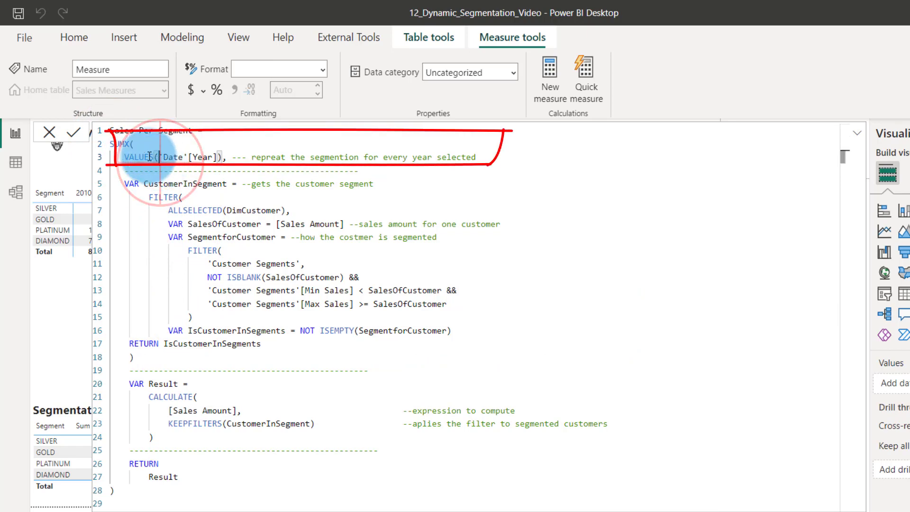
left_click_drag(124, 157, 216, 159)
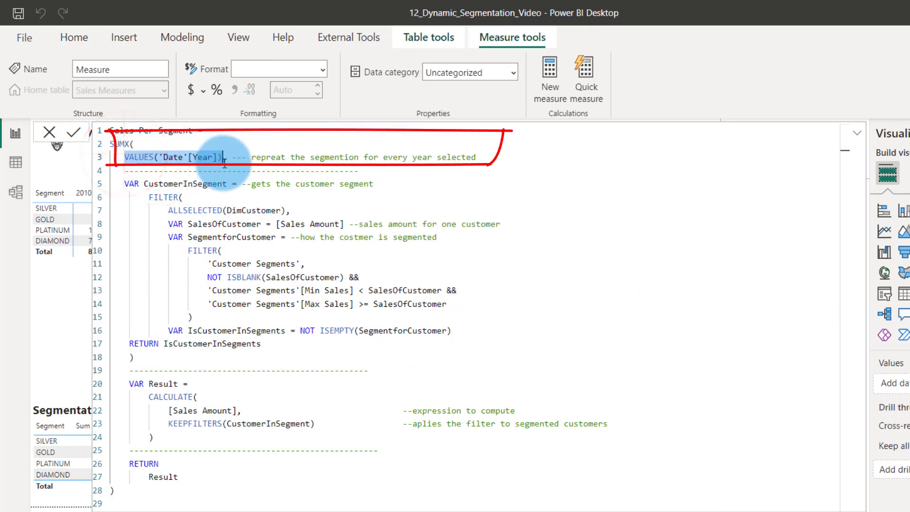
key("shift+End")
Step: Re-check the segmentation block and Sales Amount expression, then commit the Sales Per Segment measure
left_click(124, 189, "shift")
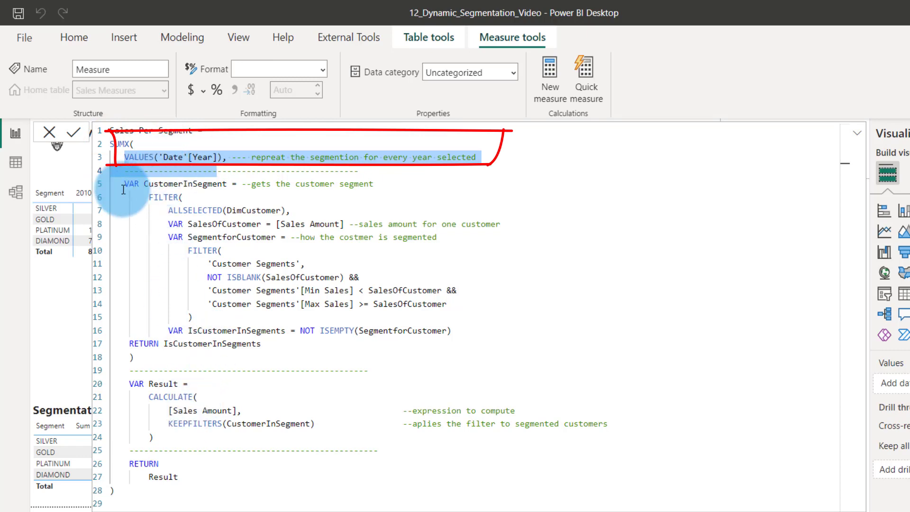
left_click_drag(122, 184, 187, 354)
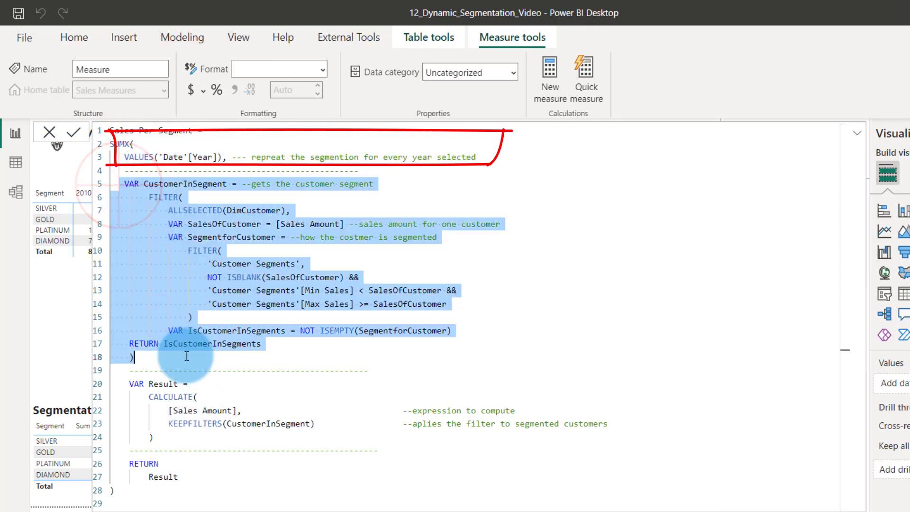
left_click(194, 158)
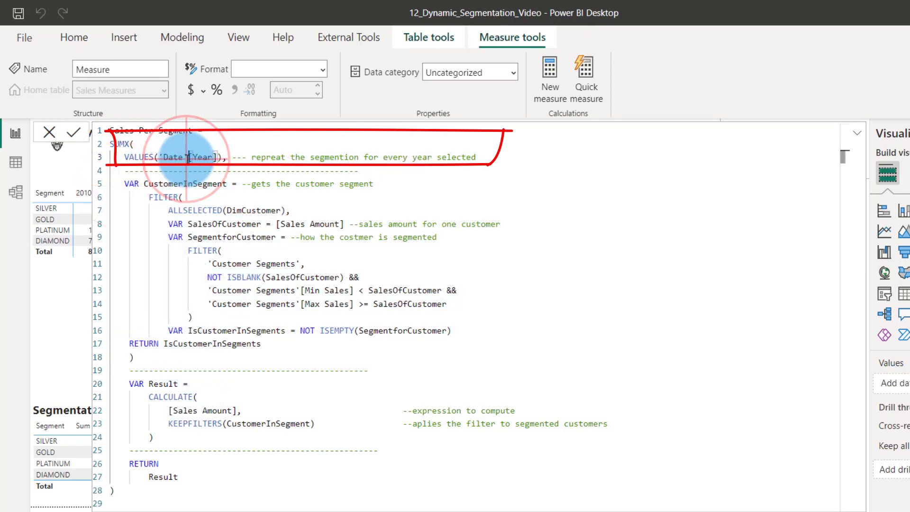
left_click(165, 407)
left_click_drag(165, 407, 237, 408)
left_click(234, 439)
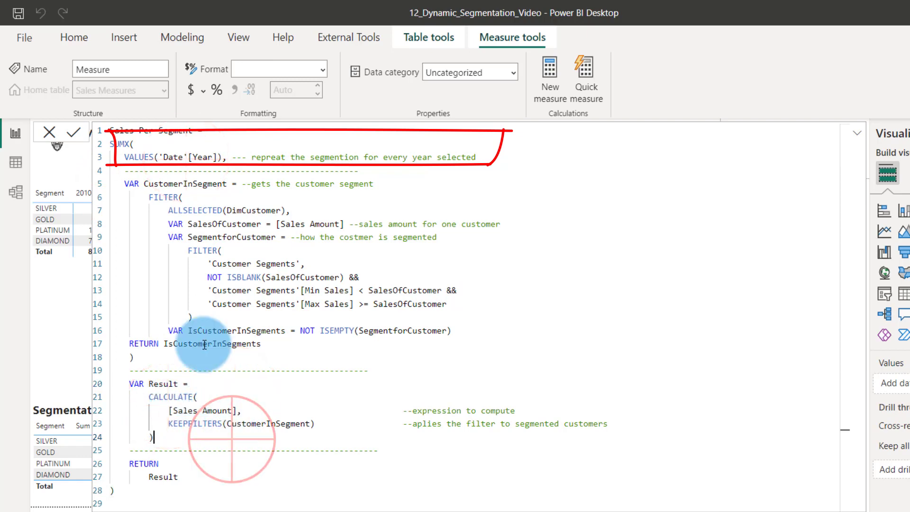
mouse_move(124, 191)
left_mouse_down()
mouse_move(138, 224)
mouse_move(157, 366)
left_mouse_up()
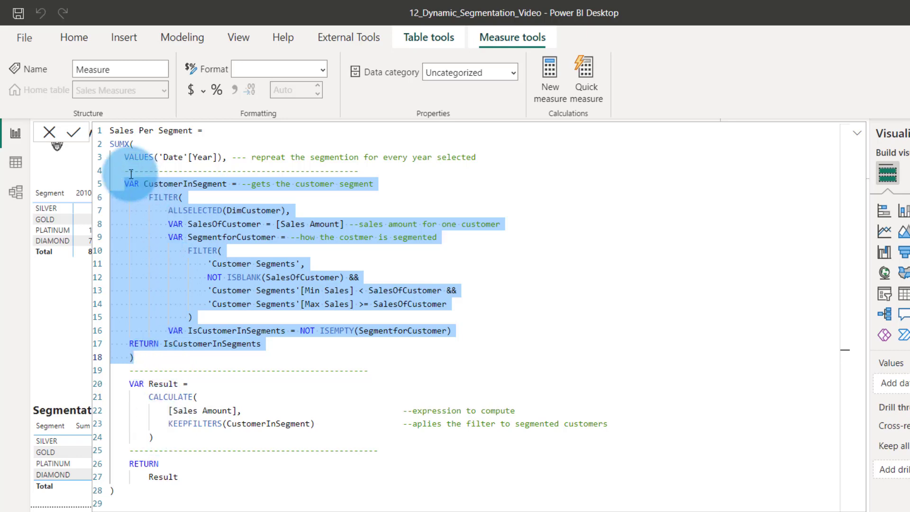
left_click_drag(125, 157, 223, 158)
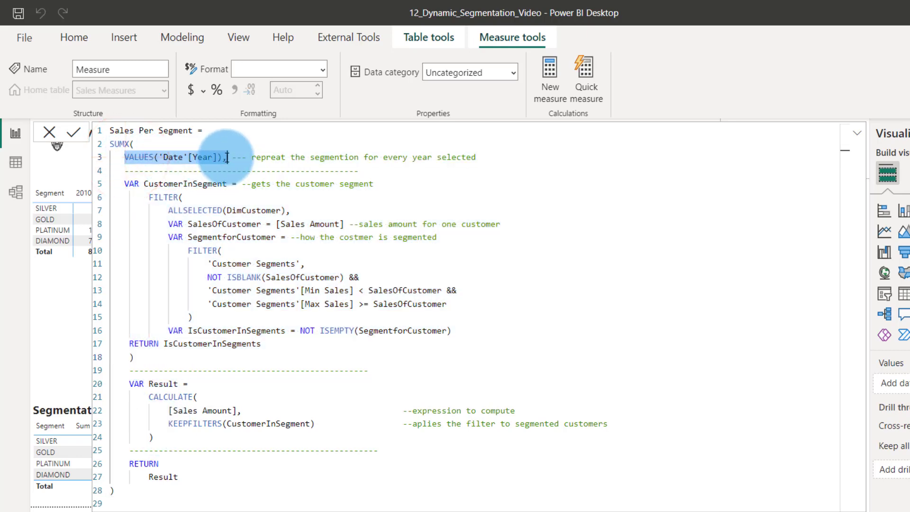
left_click(307, 144)
left_click(331, 159)
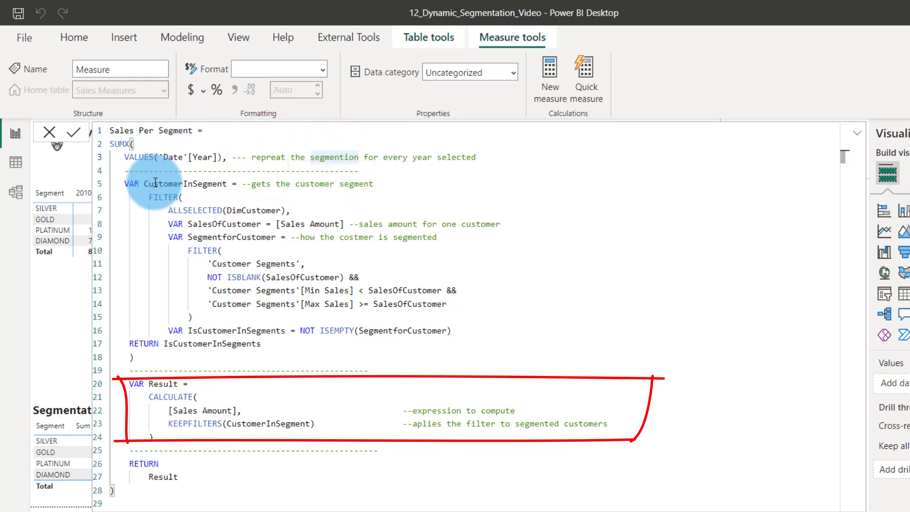
left_click(74, 135)
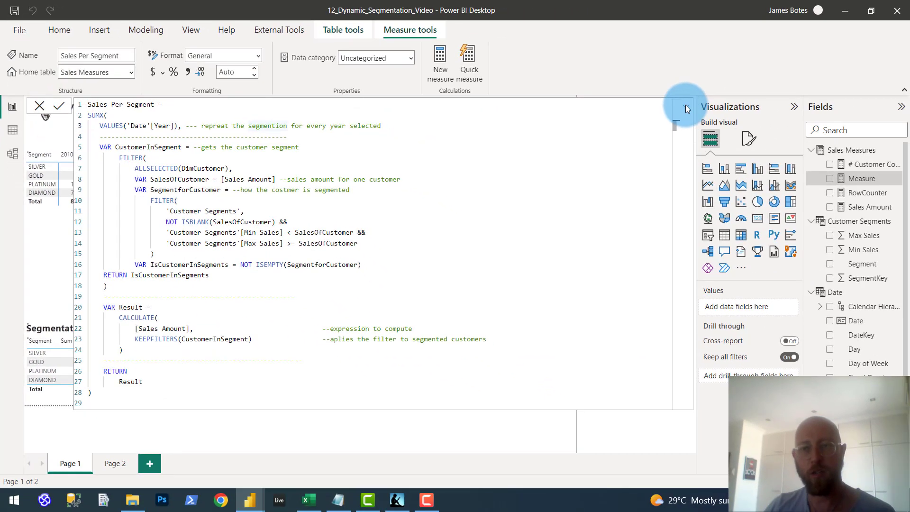
Step: Format the Sales Per Segment measure as Currency with 0 decimal places
left_click(859, 131)
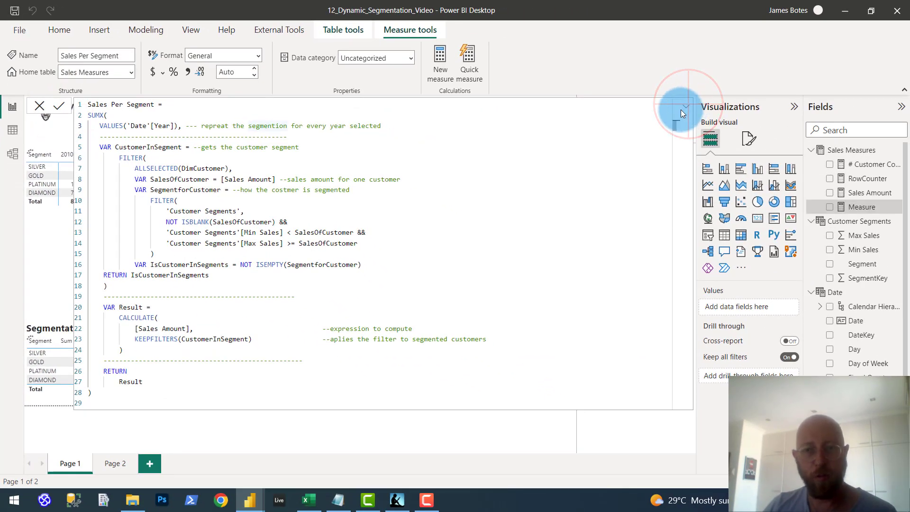
left_click(687, 107)
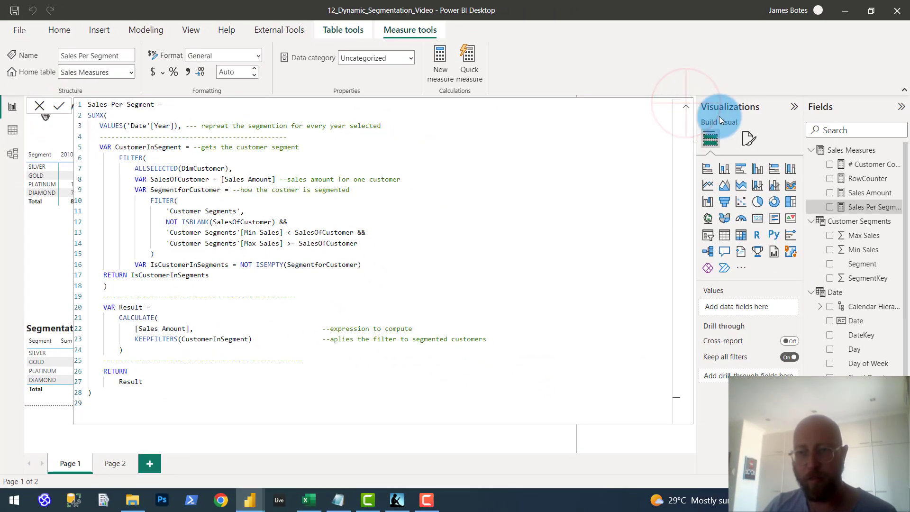
left_click(687, 107)
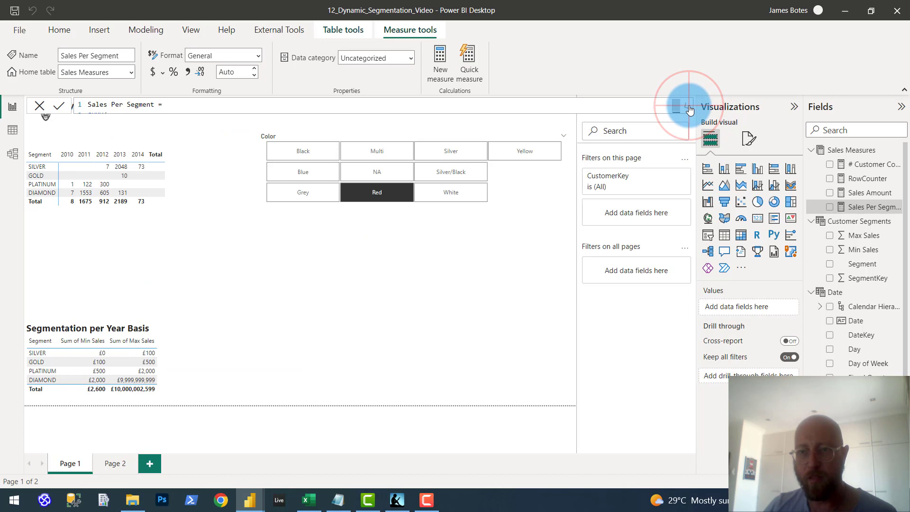
left_click(858, 208)
left_click(258, 55)
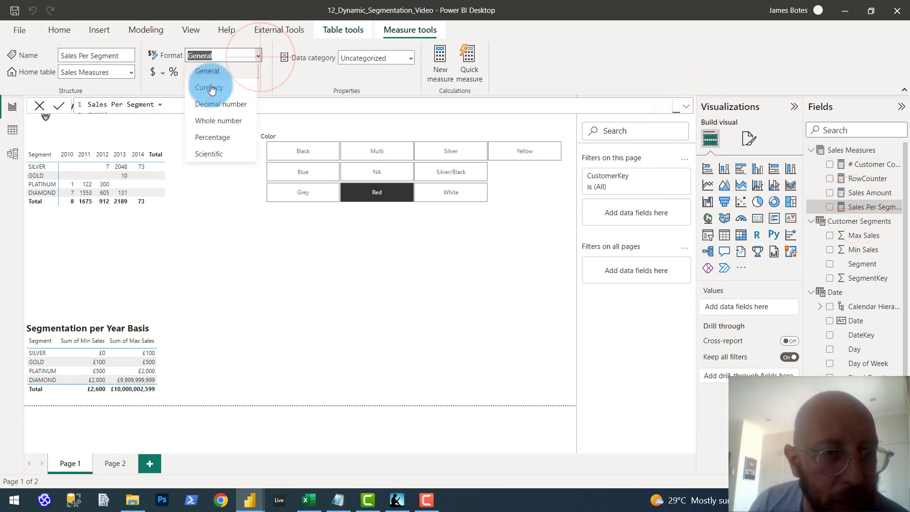
left_click(212, 88)
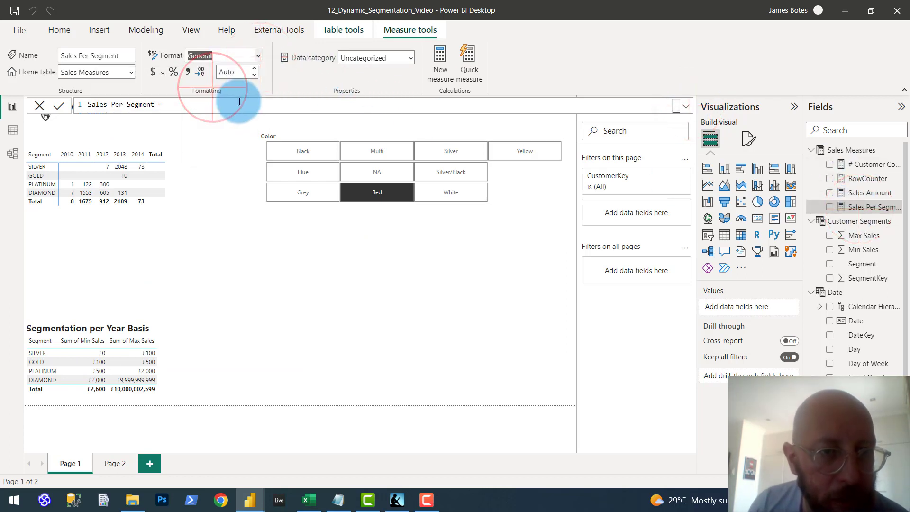
left_click(238, 74)
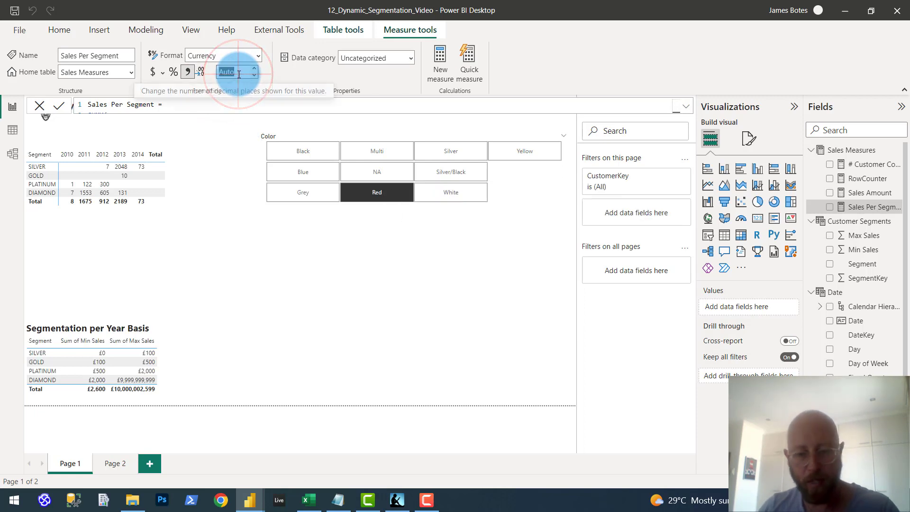
type("0")
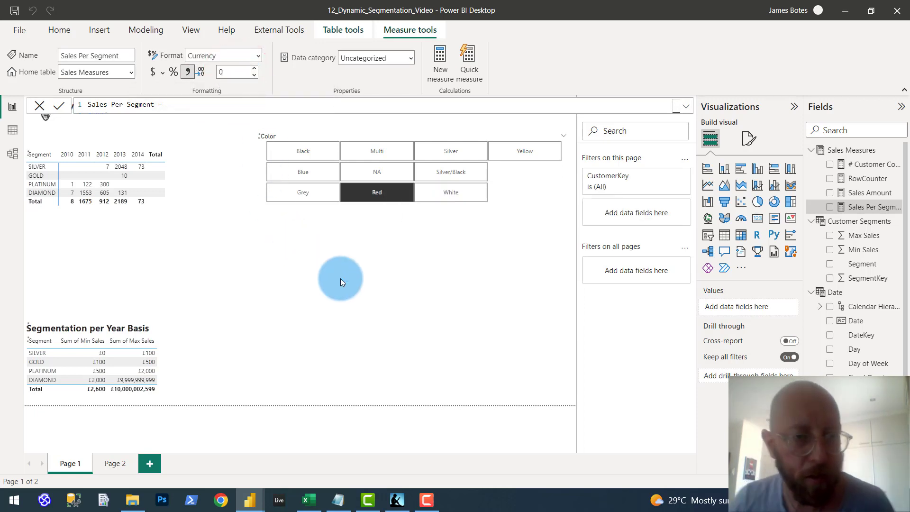
left_click(340, 277)
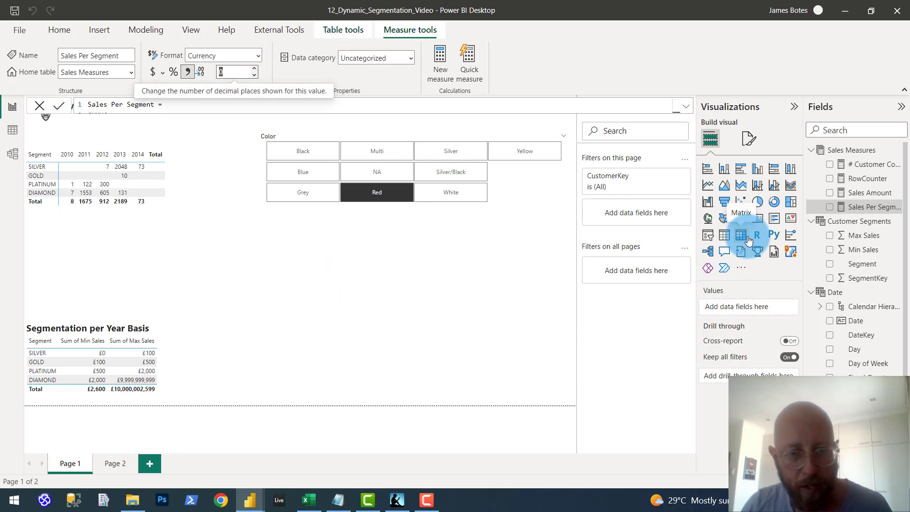
Step: Add a centred, enlarged matrix with Segment on rows, Year on columns and Sales Per Segment as values
left_click(417, 284)
left_click(741, 234)
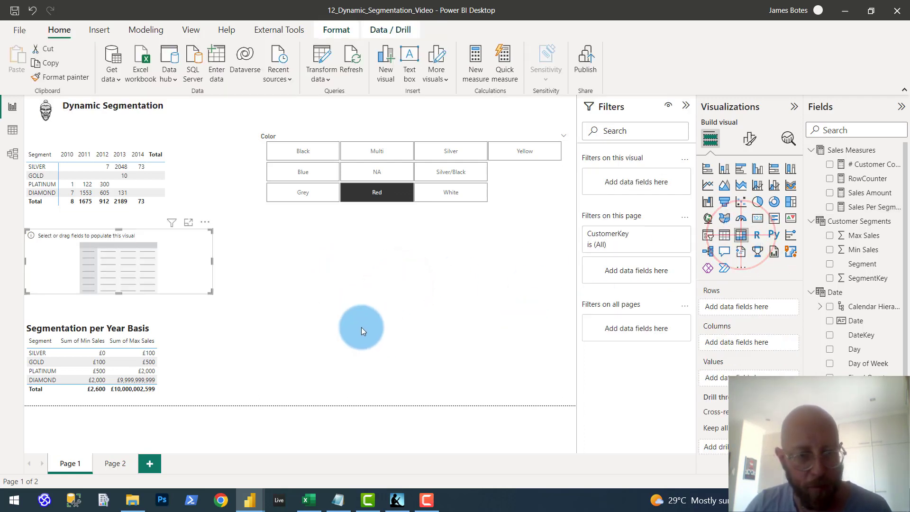
left_click_drag(168, 278, 275, 287)
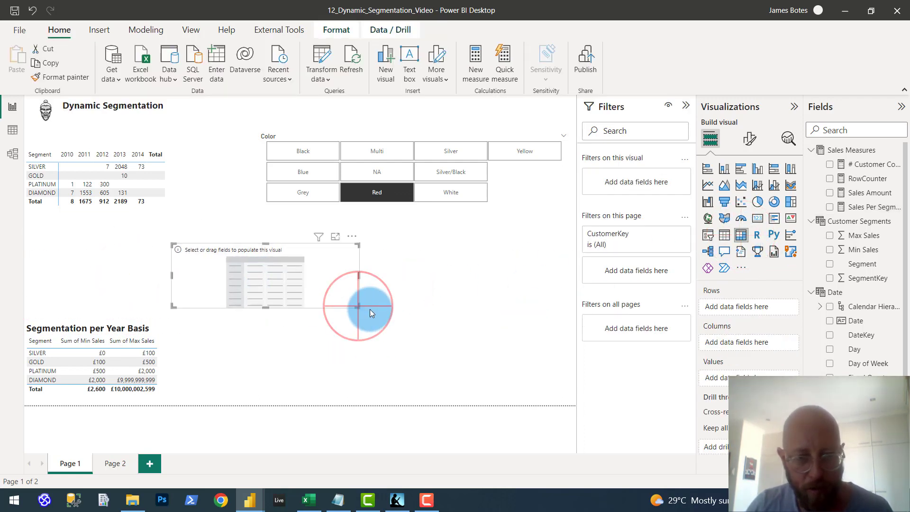
left_click_drag(370, 309, 541, 371)
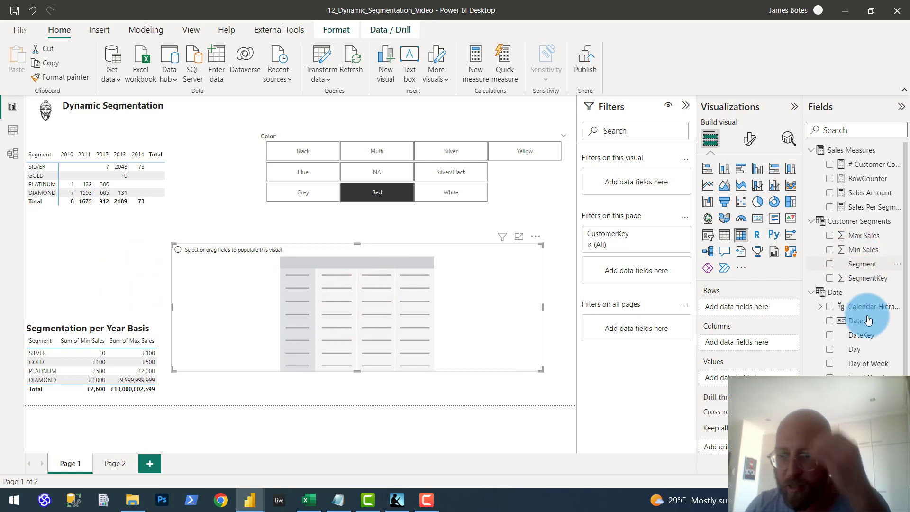
scroll(851, 364, "down", 2)
left_click_drag(863, 365, 771, 337)
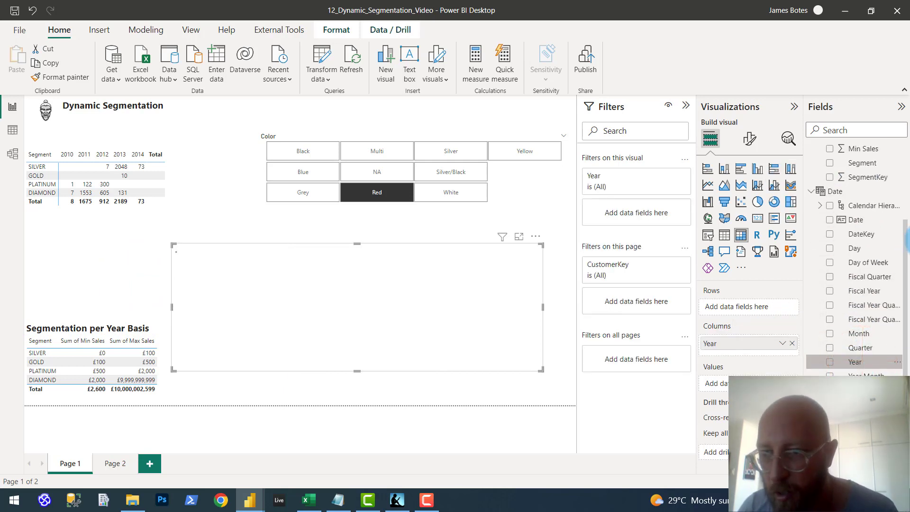
left_click_drag(861, 162, 771, 306)
scroll(843, 247, "up", 2)
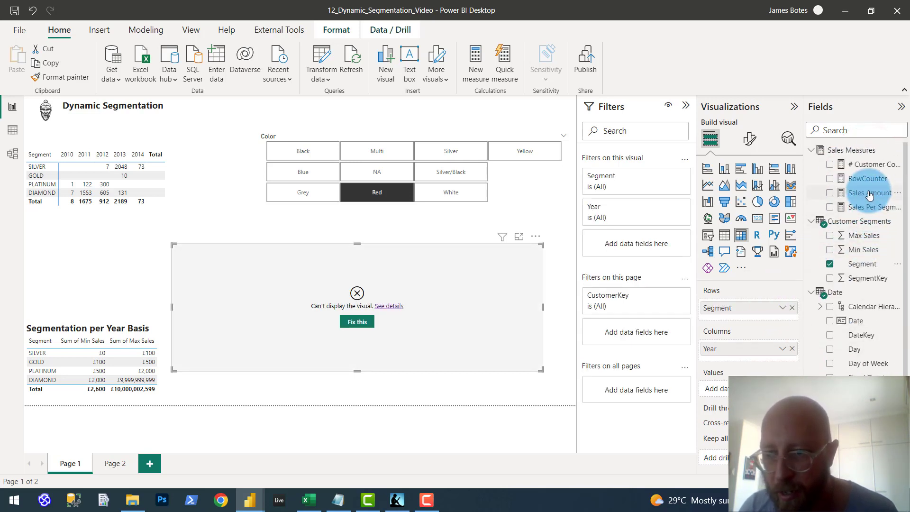
left_click_drag(872, 207, 778, 388)
key("alt+Tab")
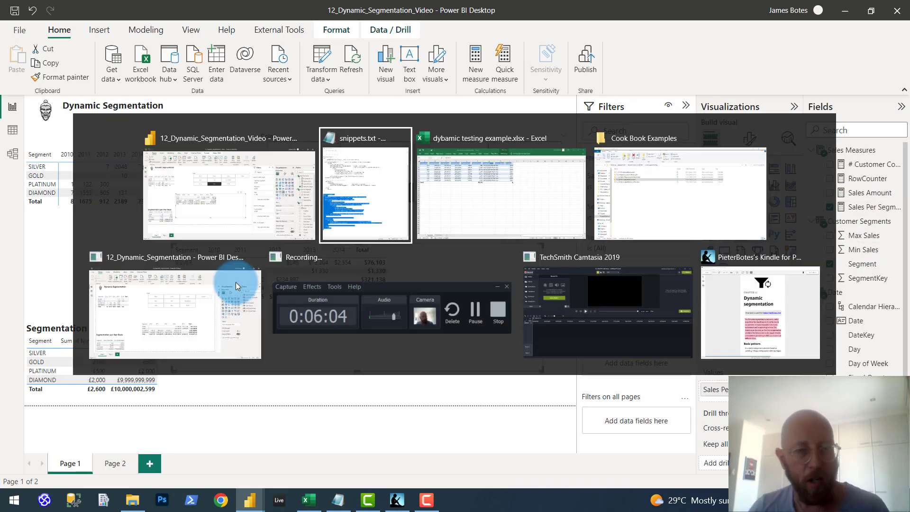
left_click(376, 137)
left_click(343, 94)
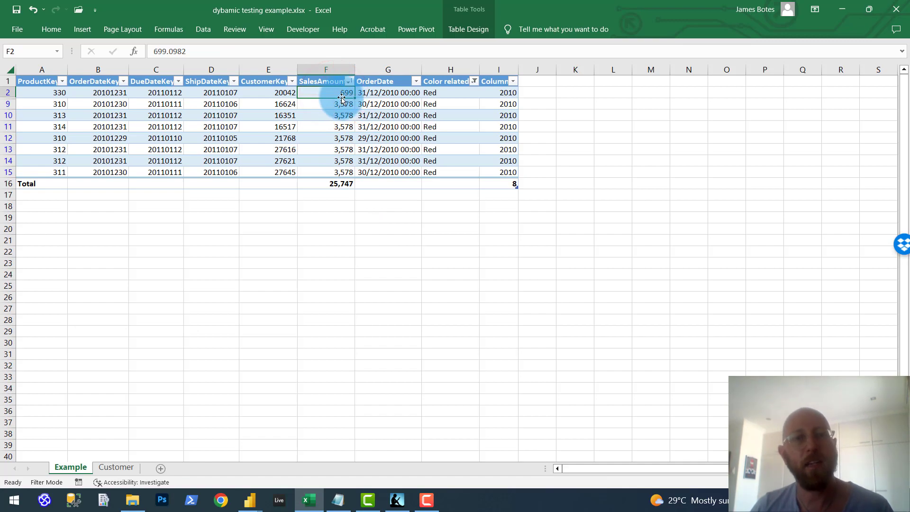
left_click_drag(345, 105, 337, 173)
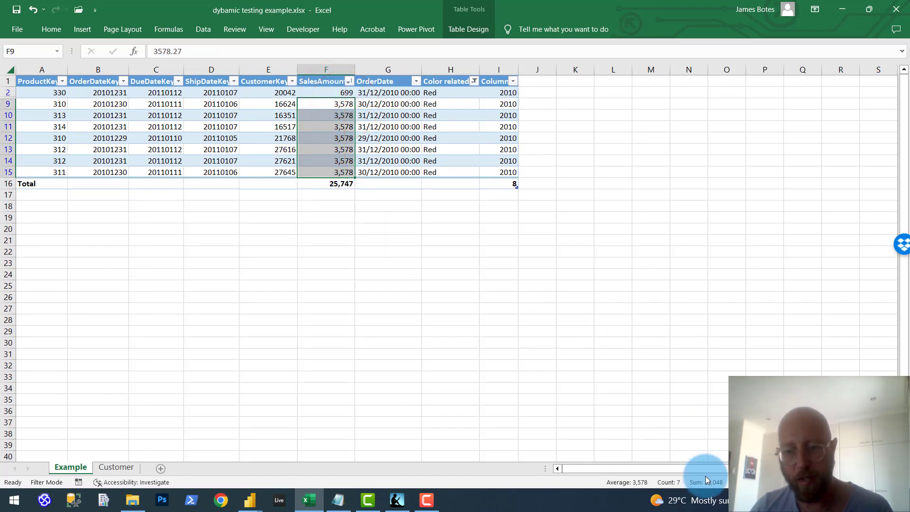
key("alt+Tab")
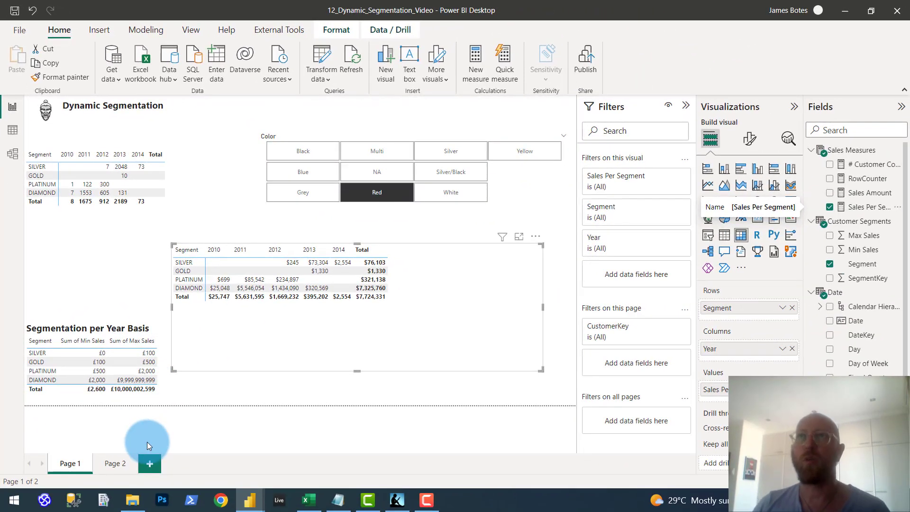
Step: Go to Page 2 and cross-filter its visuals to customer 11019 in the CustomerKey matrix
left_click(116, 463)
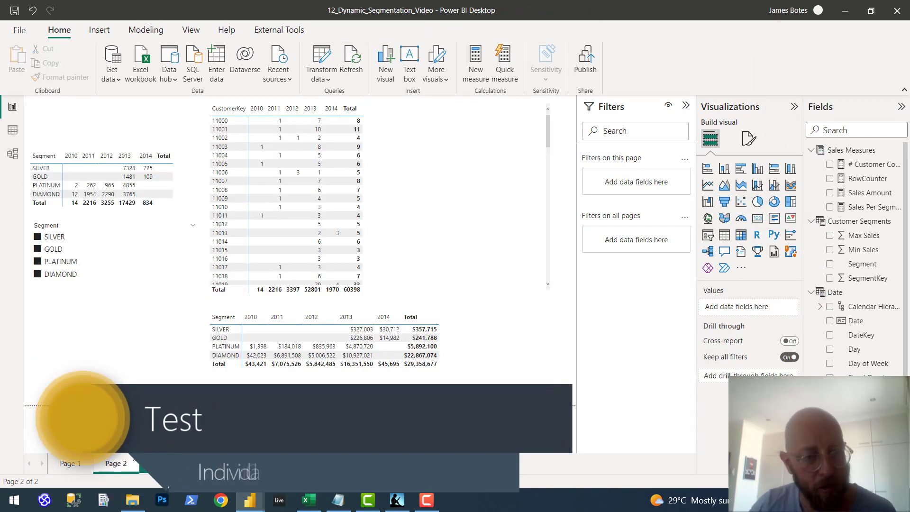
left_click(255, 296)
scroll(254, 262, "down", 1)
left_click(227, 260)
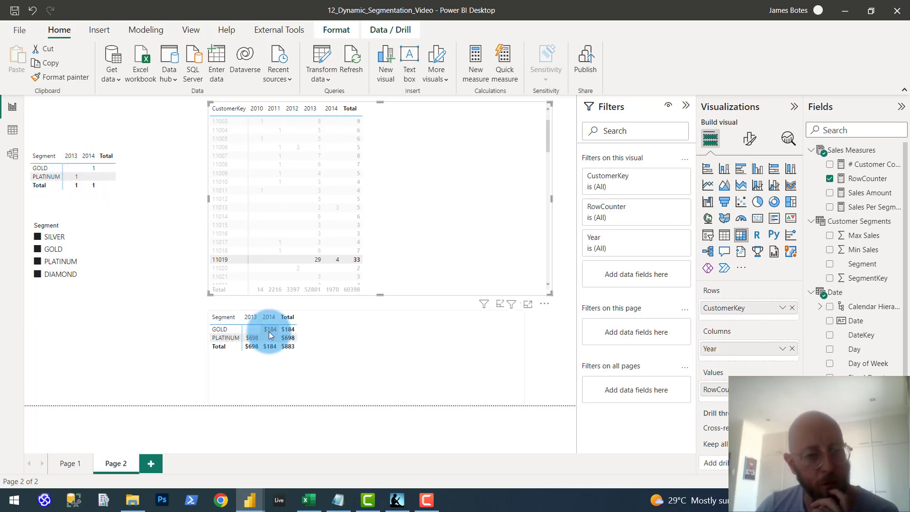
key("alt+Tab")
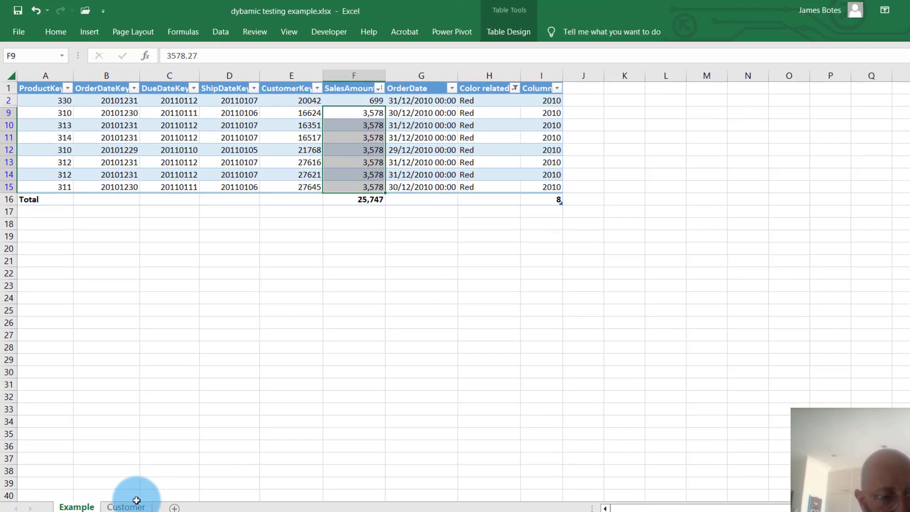
left_click(116, 467)
left_click(382, 197)
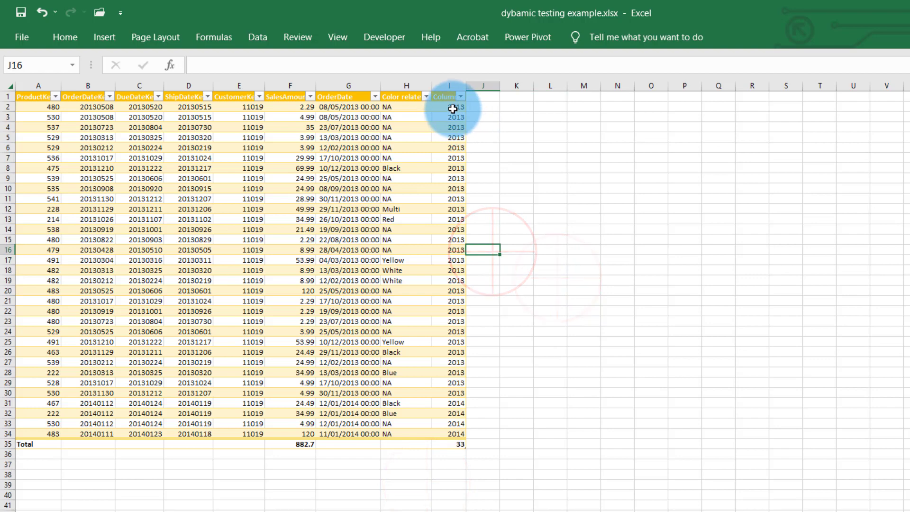
left_click_drag(451, 108, 435, 397)
key("alt+Tab")
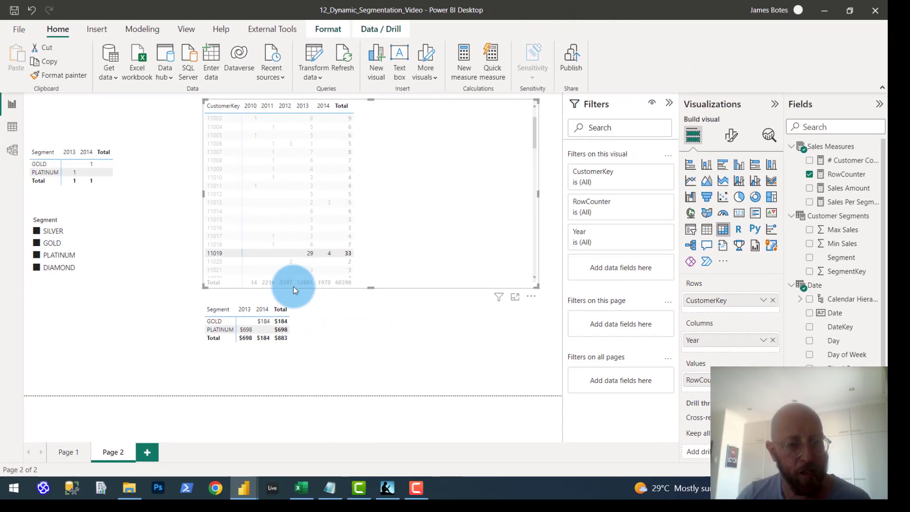
key("alt+Tab")
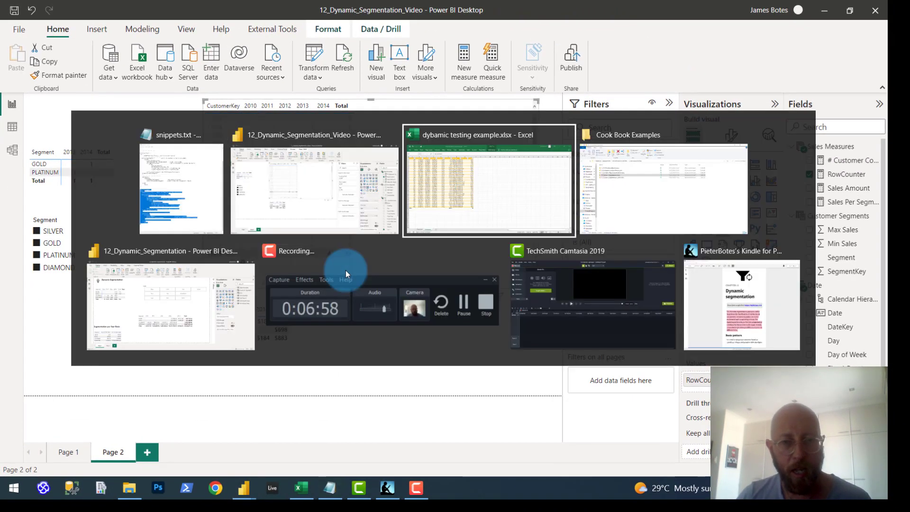
left_click_drag(344, 310, 351, 333)
key("alt+Tab")
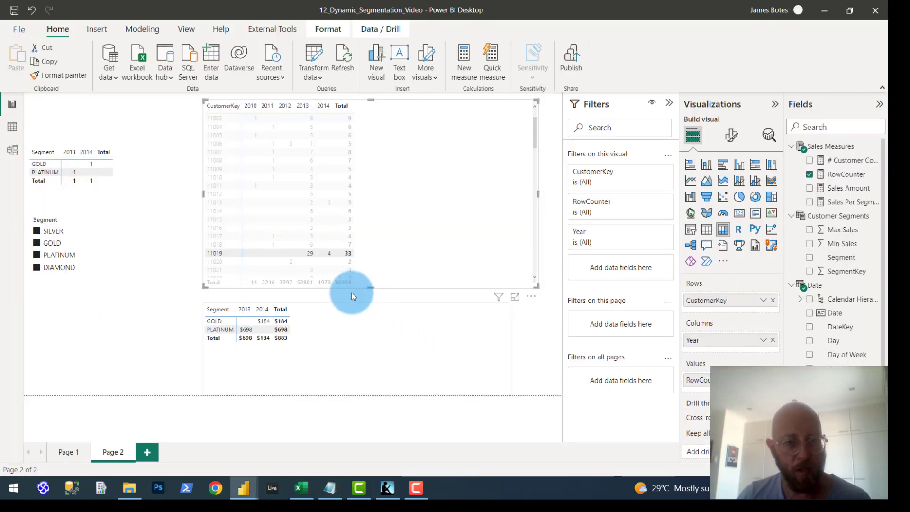
key("alt+Tab")
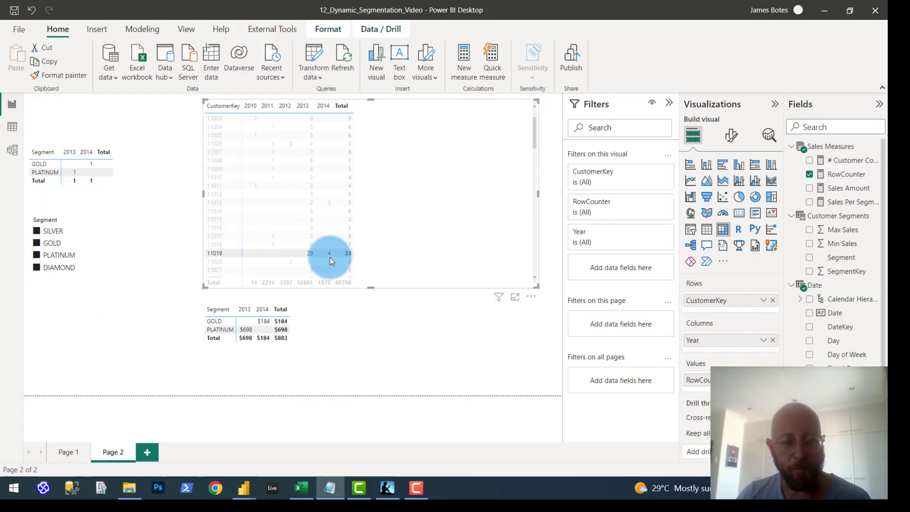
key("alt+Tab")
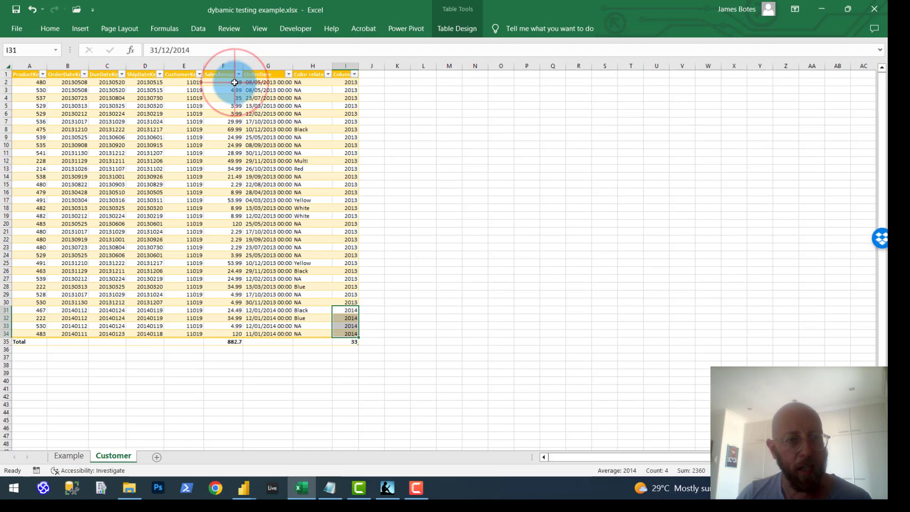
left_click_drag(233, 82, 227, 334)
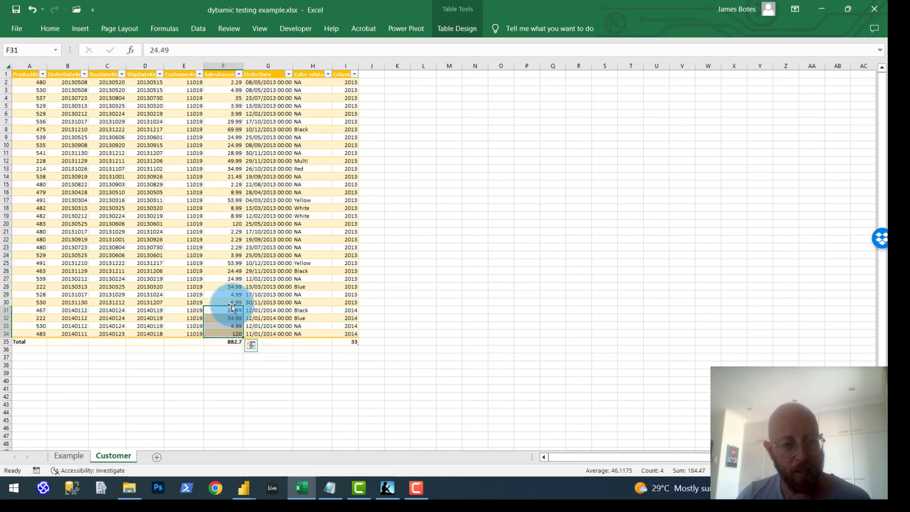
left_click_drag(229, 302, 223, 82)
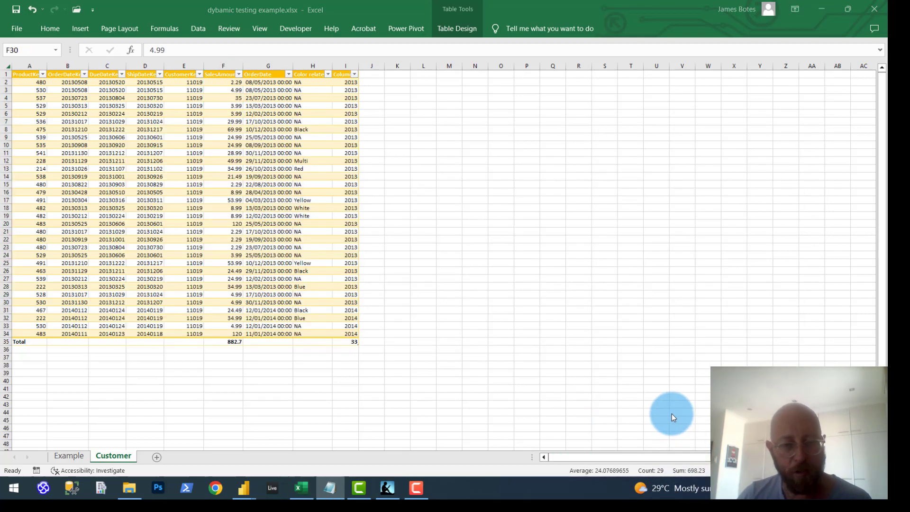
key("alt+Tab")
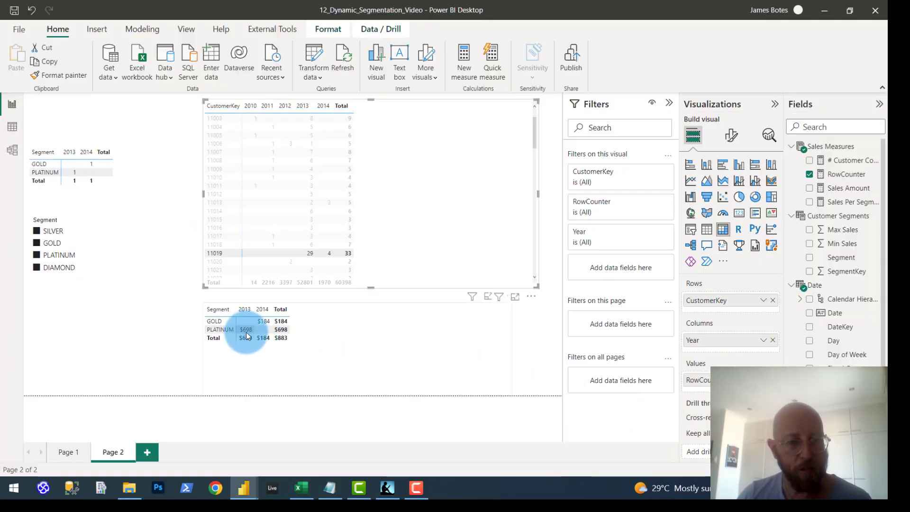
key("alt+Tab")
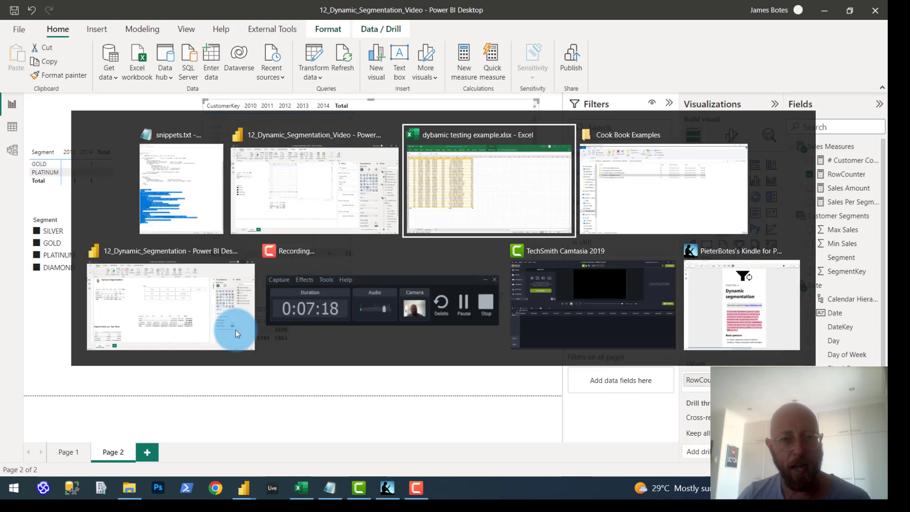
left_click_drag(231, 312, 235, 334)
key("alt+Tab")
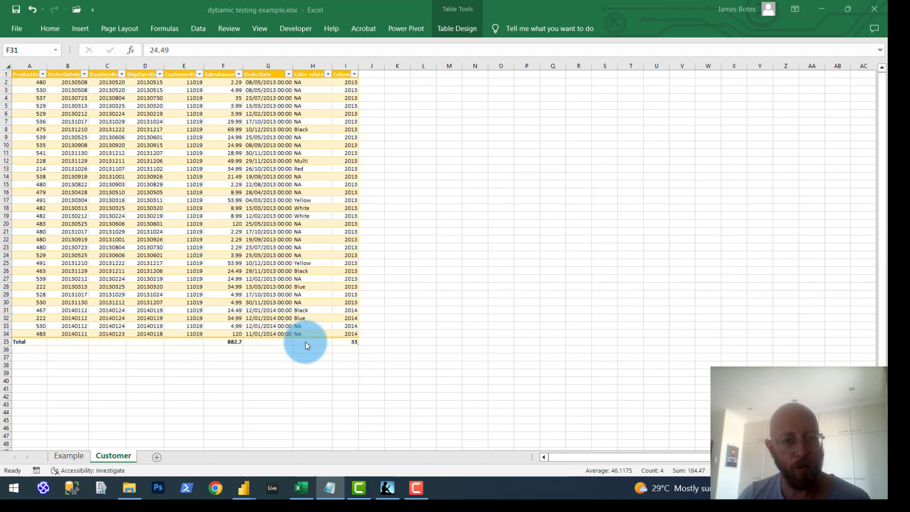
key("alt+Tab")
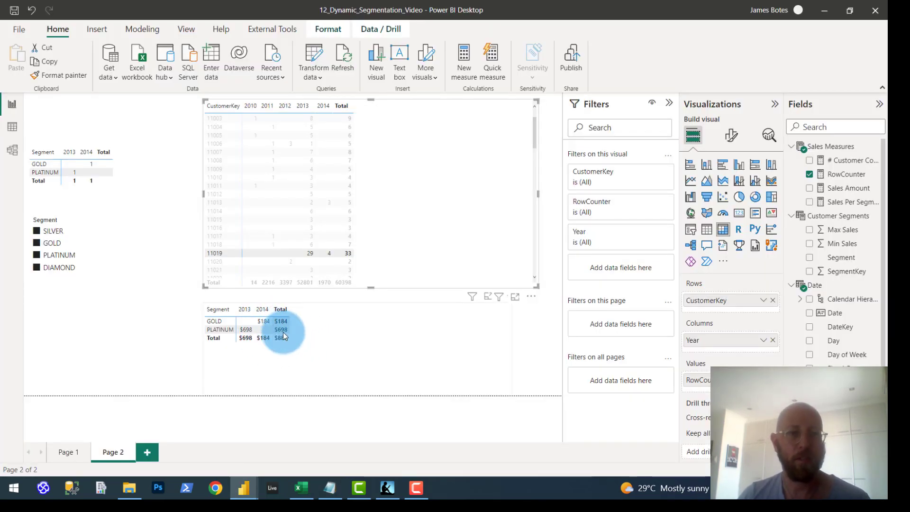
key("alt+Tab")
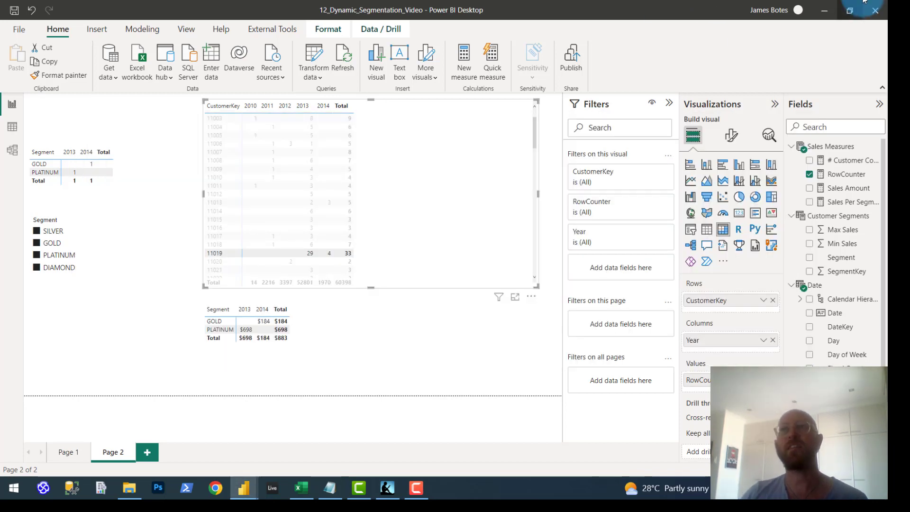